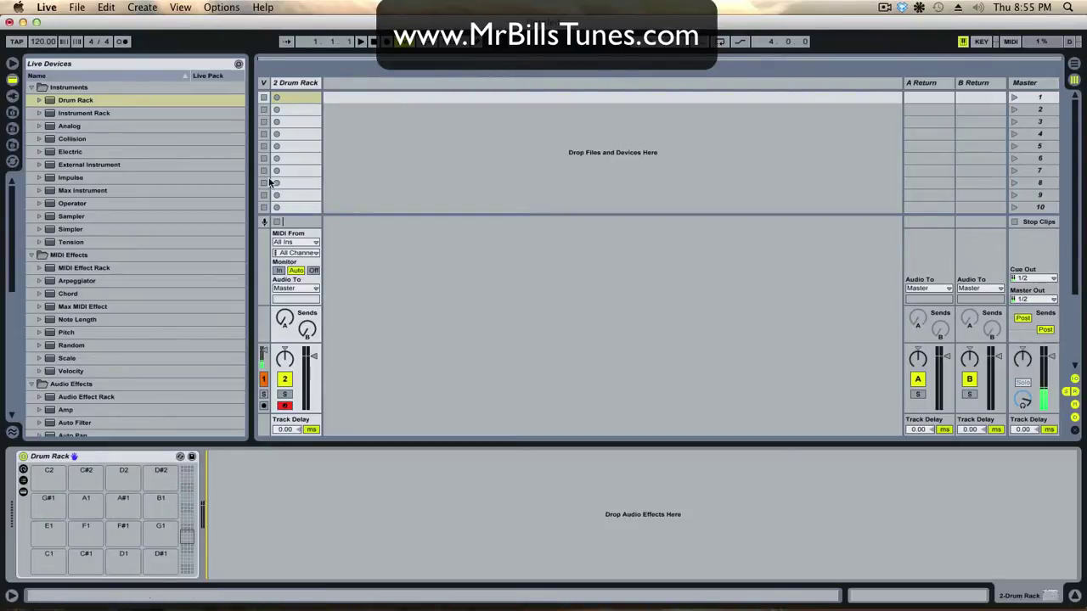
Step: Create an empty MIDI clip in the first slot and load Closed Hat 2 onto pad C1
double_click(304, 97)
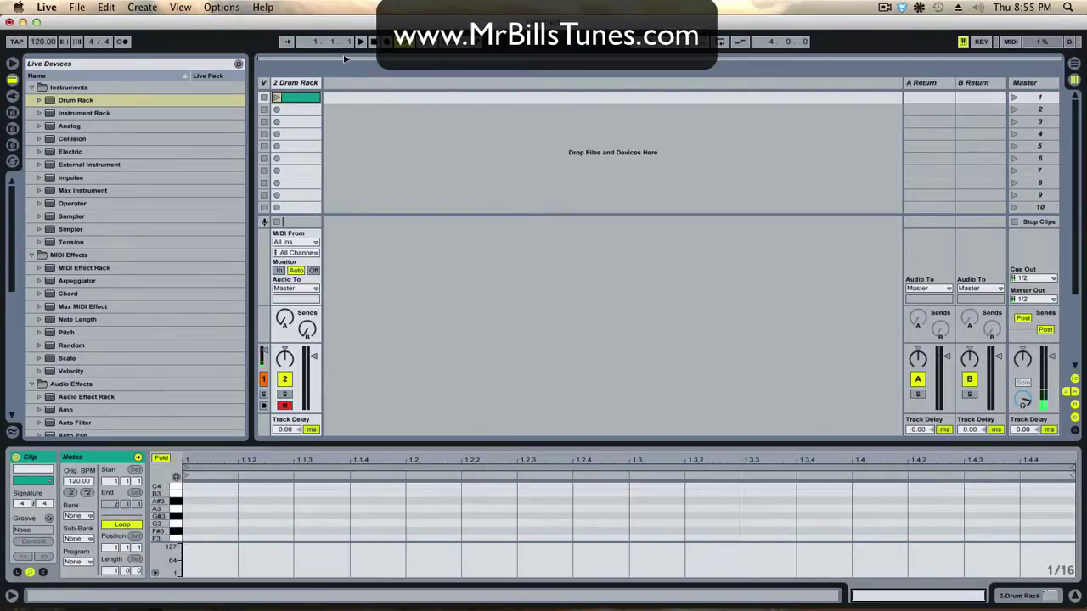
click(277, 83)
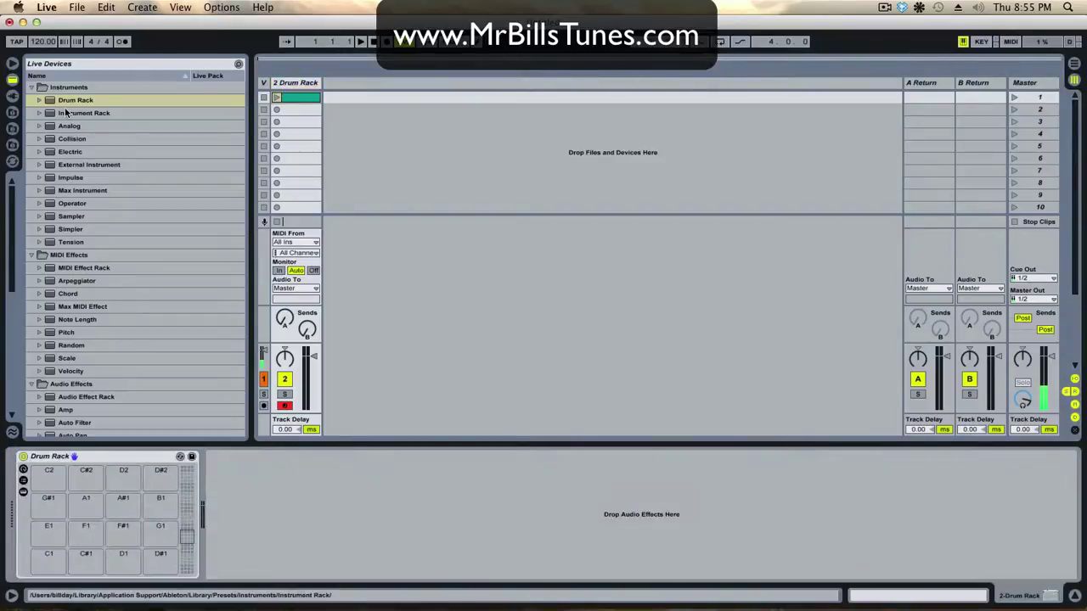
click(13, 145)
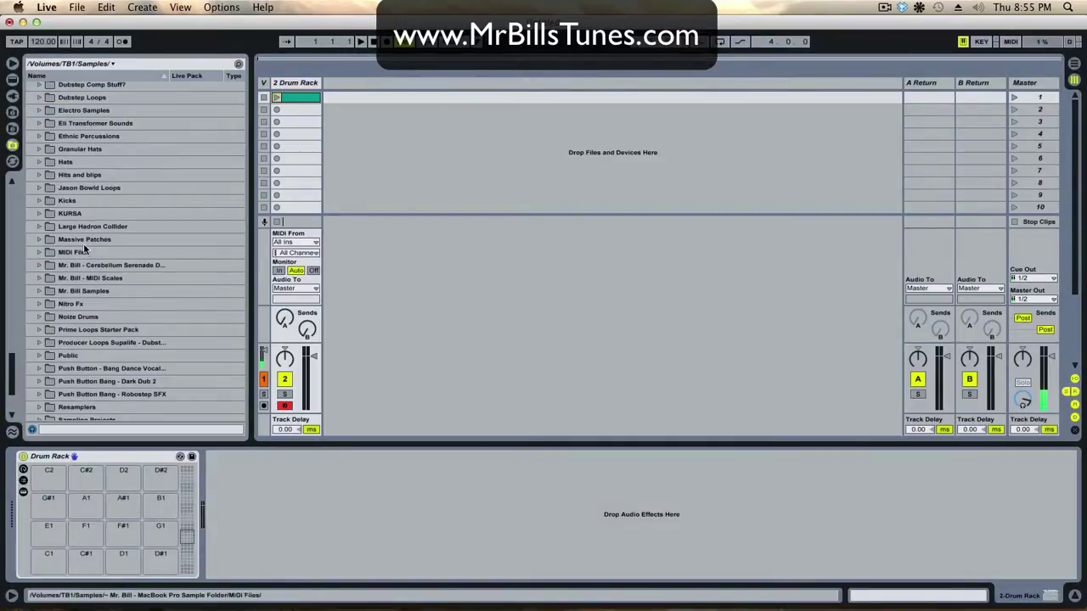
double_click(76, 163)
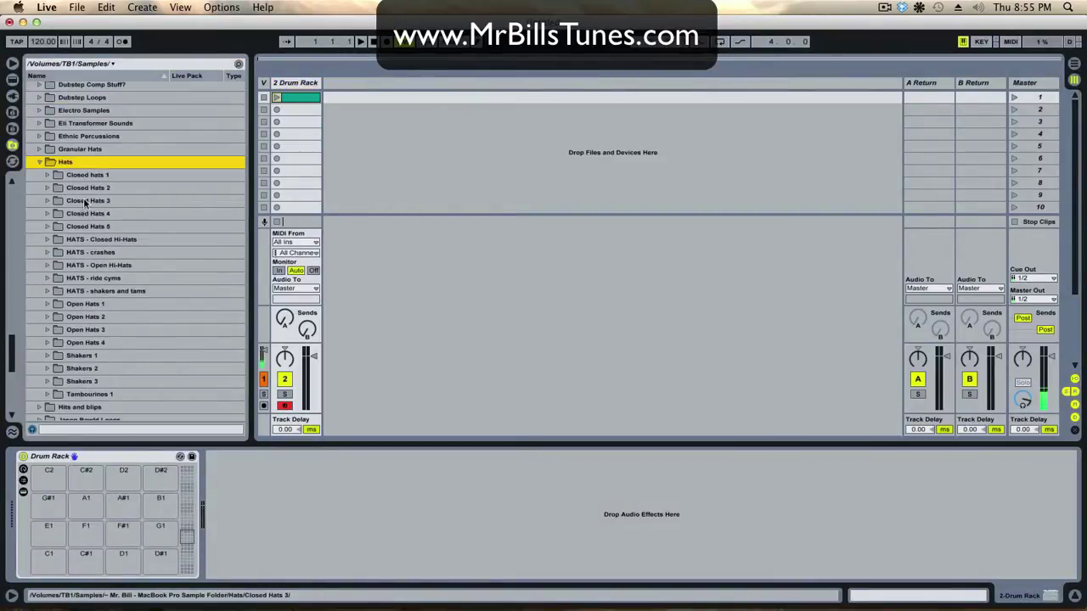
click(84, 190)
double_click(84, 188)
key(Down)
key(Down)
key(Down)
key(Down)
key(Up)
key(Up)
drag(89, 212, 49, 561)
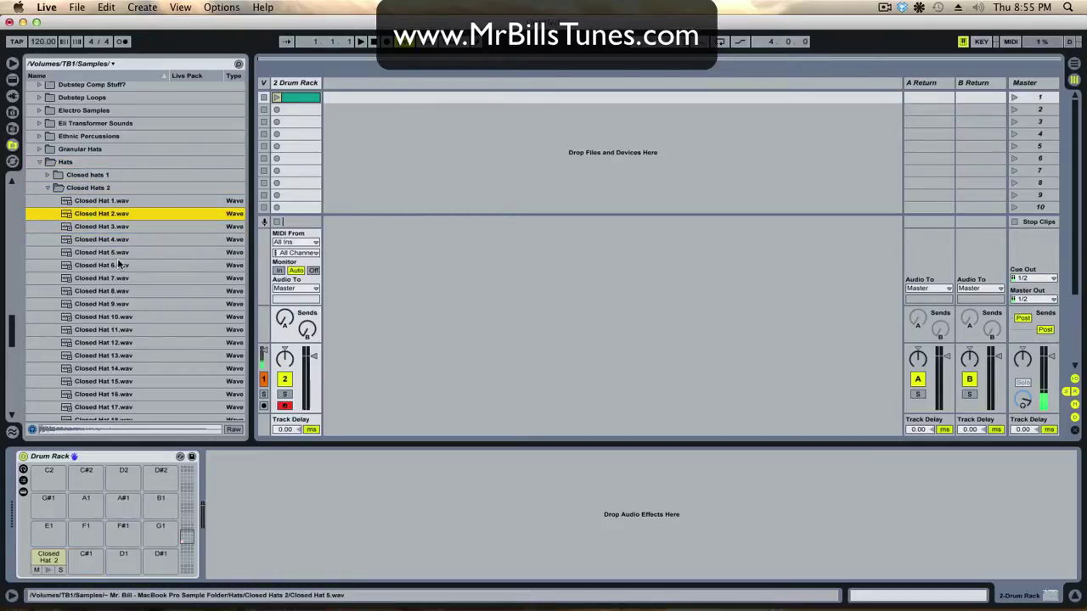
Step: Load O Hat 10 from the Open Hats 1 folder onto pad C#1
click(102, 281)
key(Left)
key(Down)
key(Down)
key(Down)
key(Down)
key(Down)
key(Down)
key(Down)
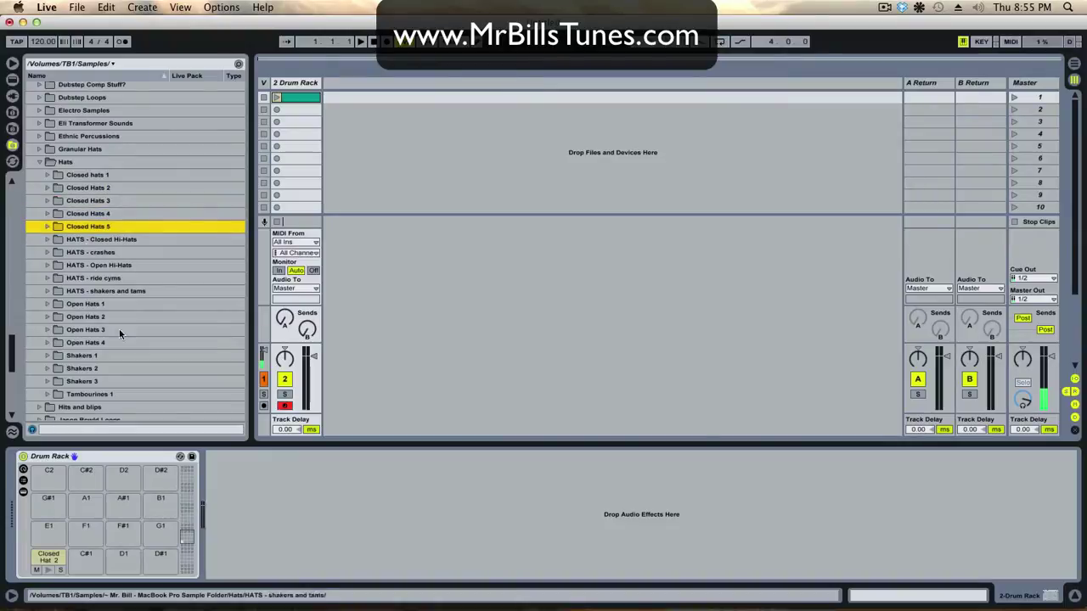
key(Down)
key(Down)
key(Right)
click(101, 347)
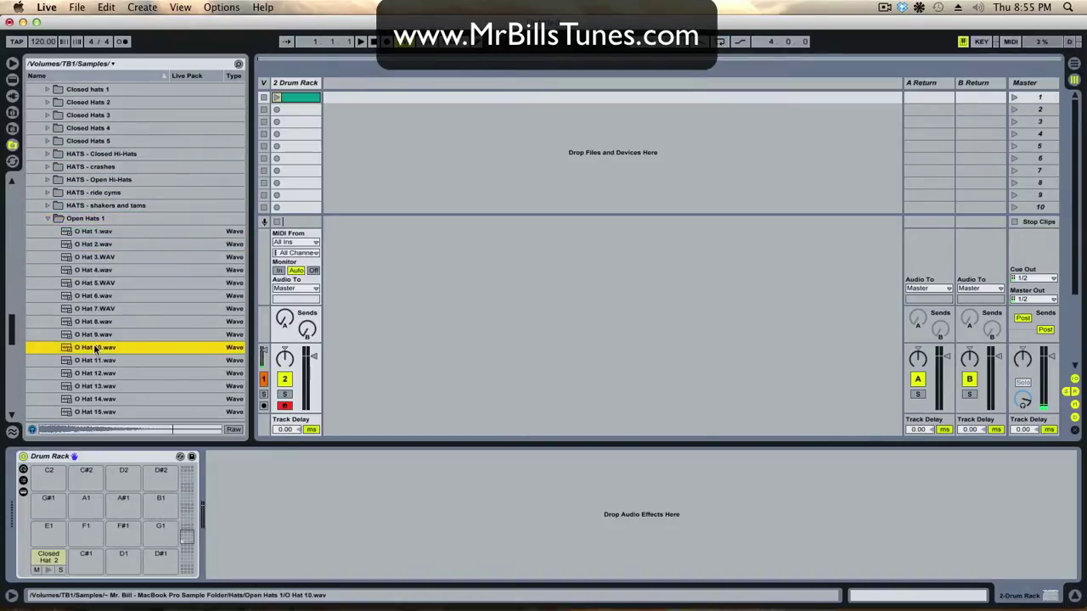
drag(100, 532, 83, 556)
Step: Load Electro Kick from the Kicks folder onto pad D1
key(Left)
key(Left)
key(Left)
key(Left)
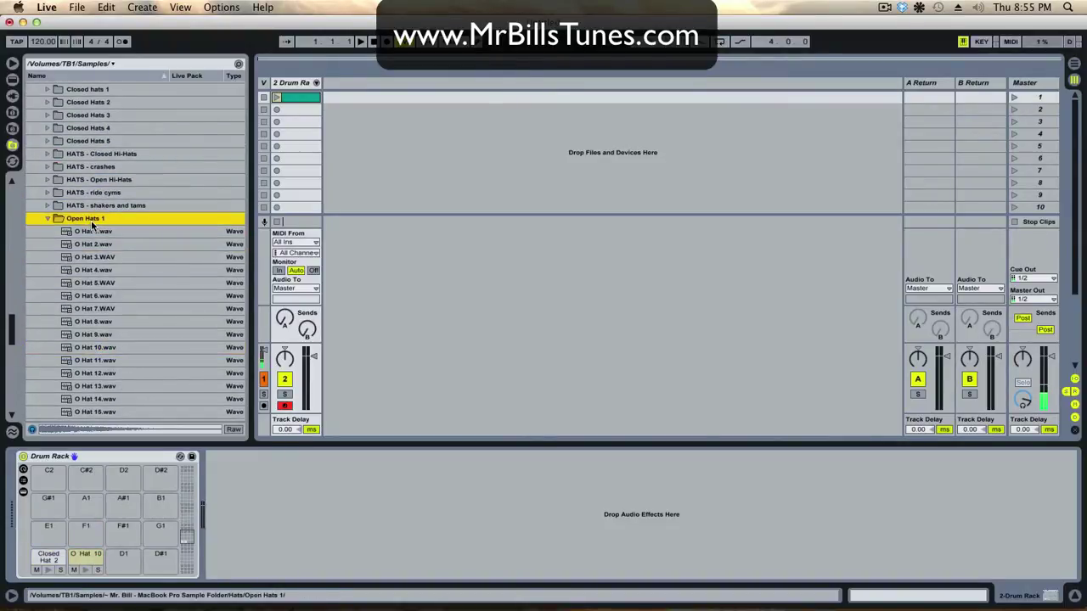
key(Left)
scroll(85, 187, down, 10)
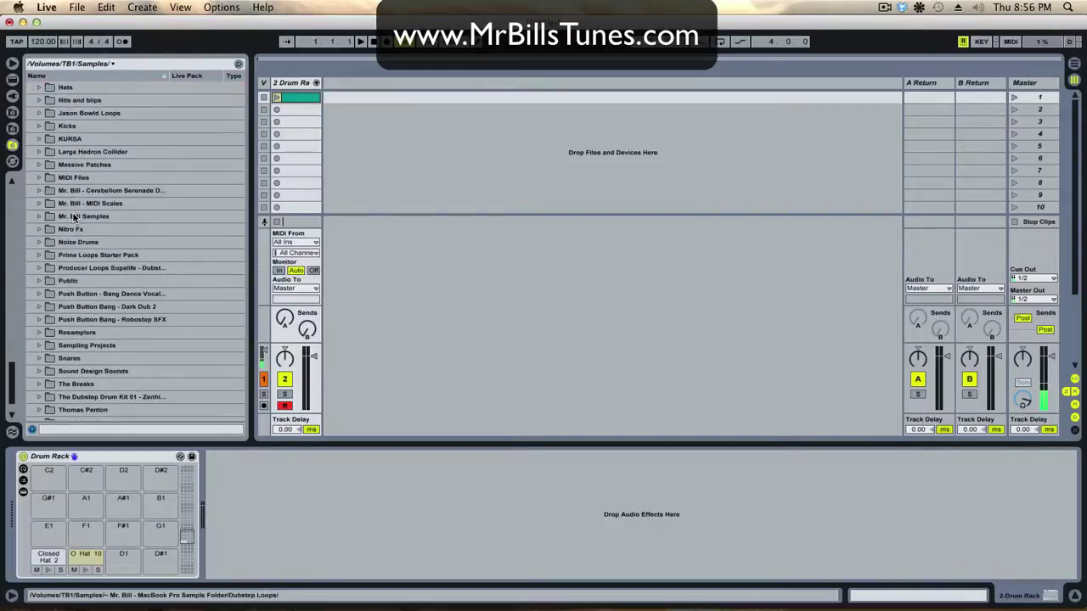
click(71, 126)
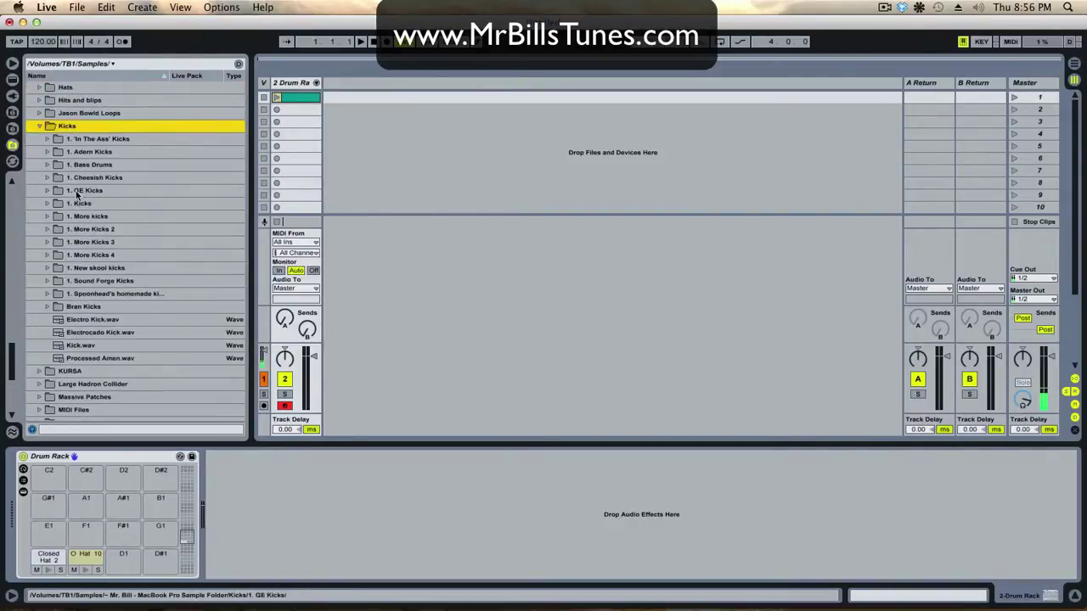
click(82, 203)
click(93, 254)
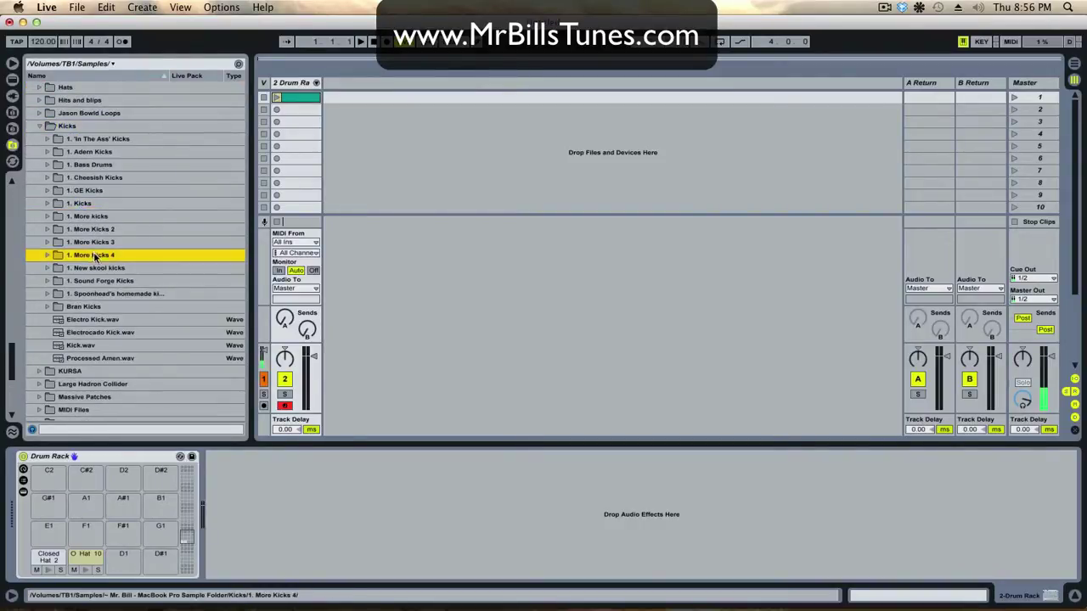
click(76, 320)
drag(76, 323, 124, 558)
Step: Load AmenSnare2 from the Snares folder onto pad D#1
key(Left)
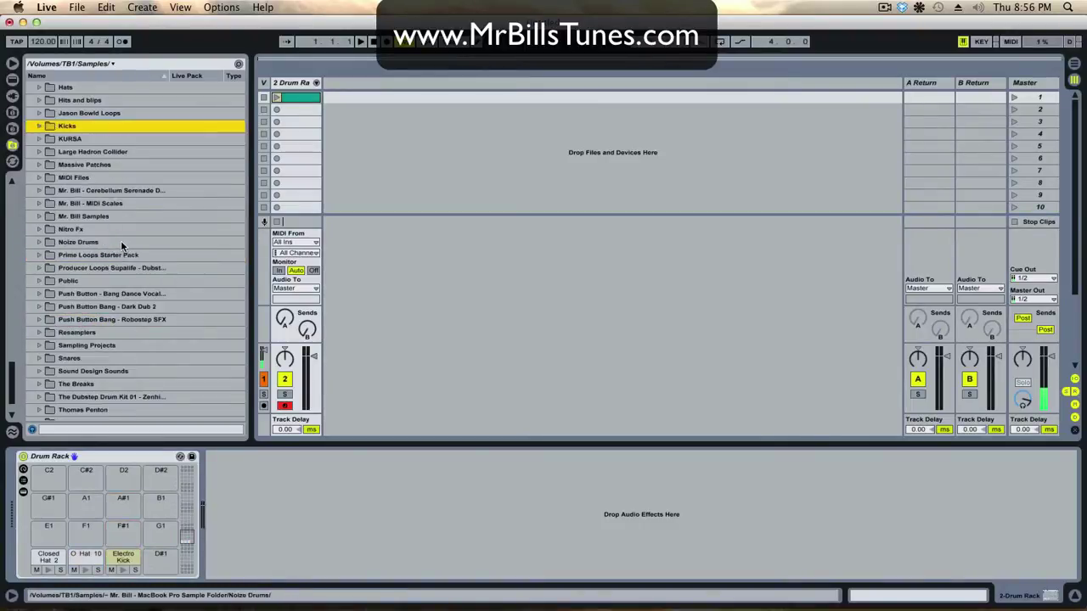
scroll(81, 339, down, 3)
click(81, 312)
key(Right)
scroll(80, 314, down, 8)
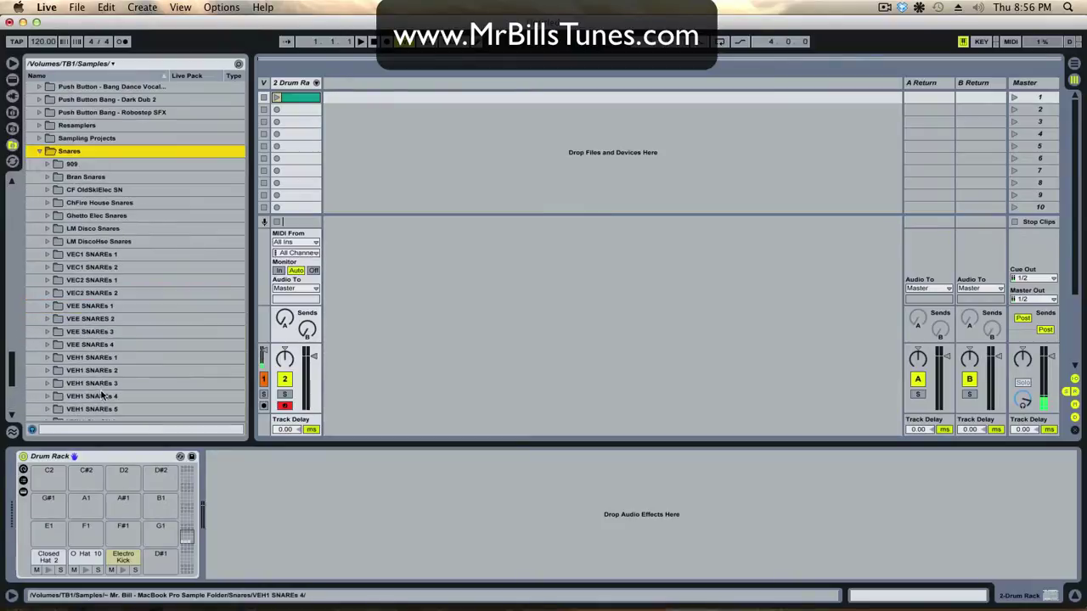
click(83, 328)
drag(83, 329, 160, 557)
Step: Show the clip's note editor and enlarge it
key(Left)
key(Left)
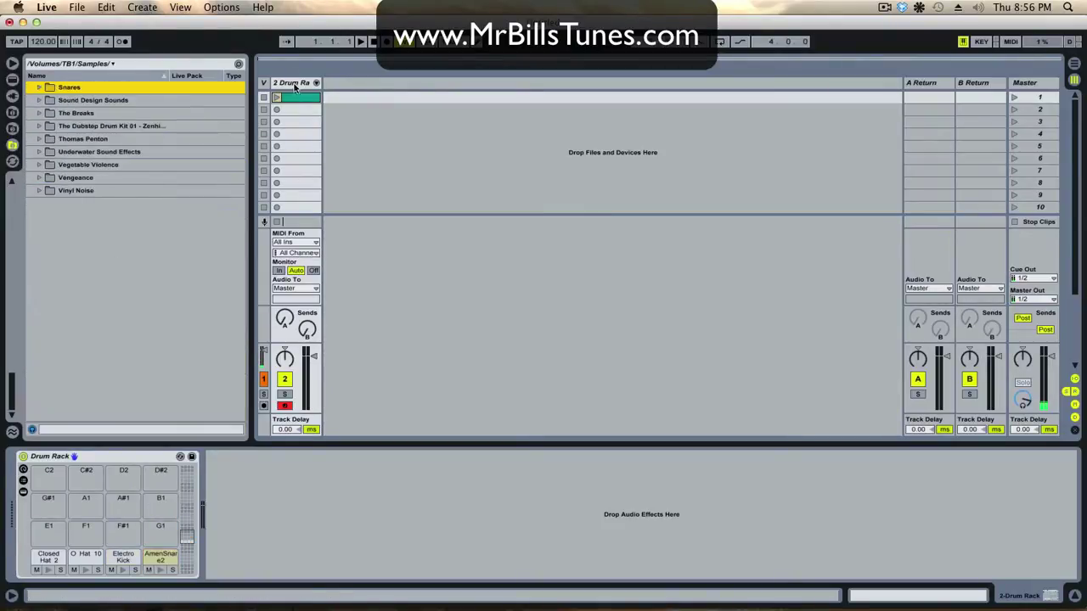
key(shift+Tab)
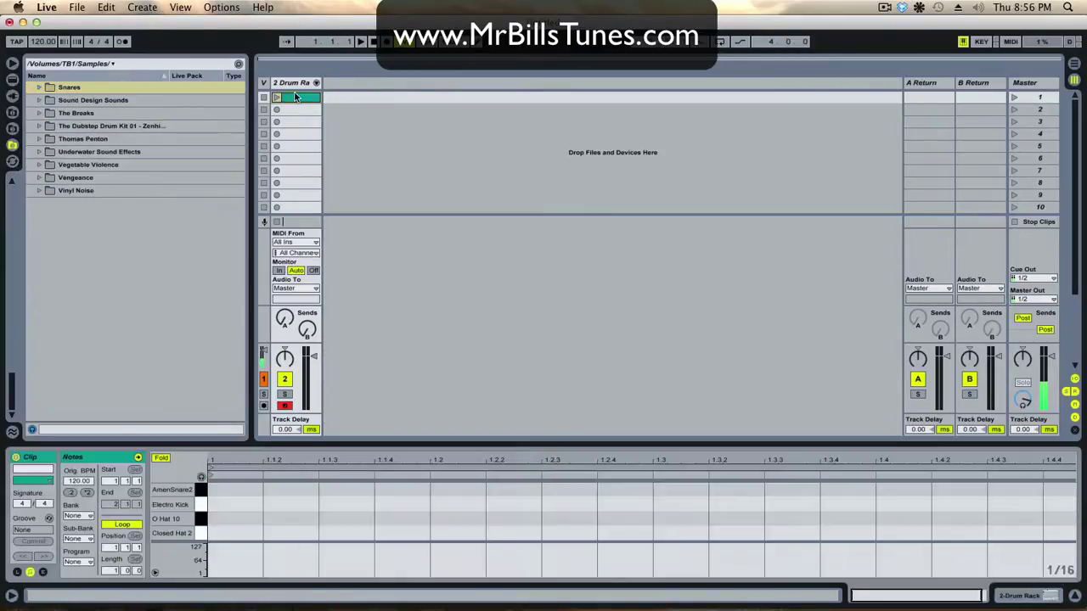
drag(252, 442, 253, 381)
Step: Draw Electro Kick notes at 1.1, 1.3 and 1.3.3 and AmenSnare2 notes on 1.2 and 1.4
double_click(236, 429)
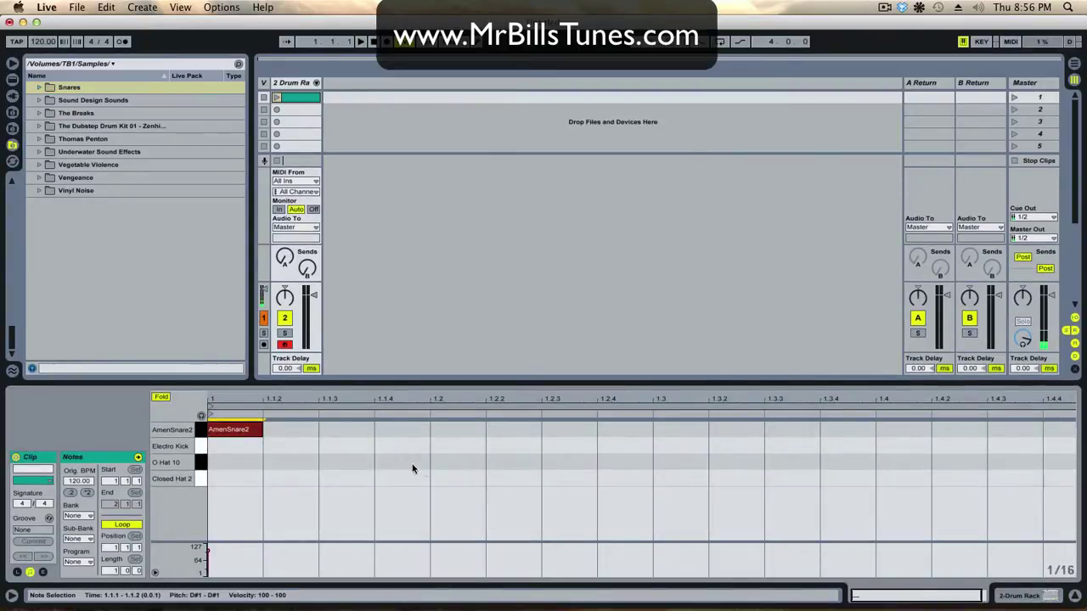
double_click(437, 448)
click(276, 98)
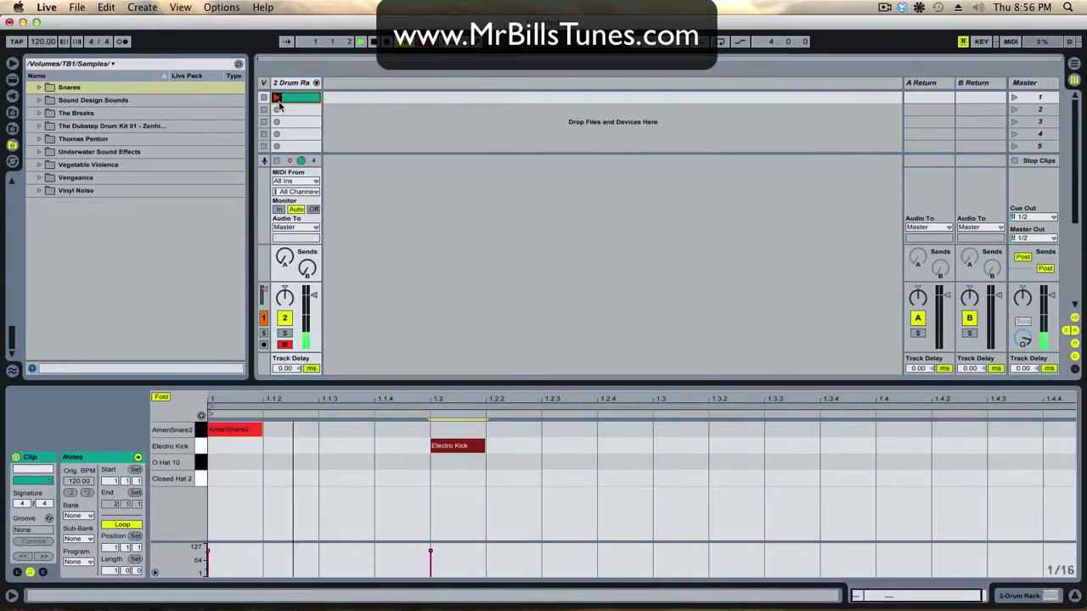
drag(235, 429, 236, 446)
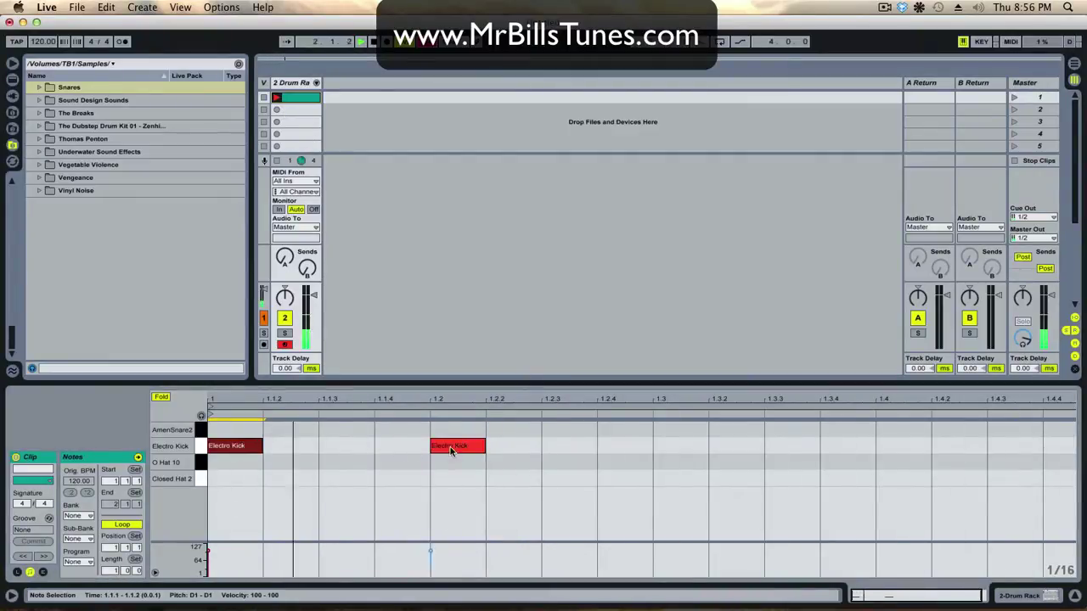
drag(450, 447, 450, 430)
double_click(679, 446)
double_click(791, 446)
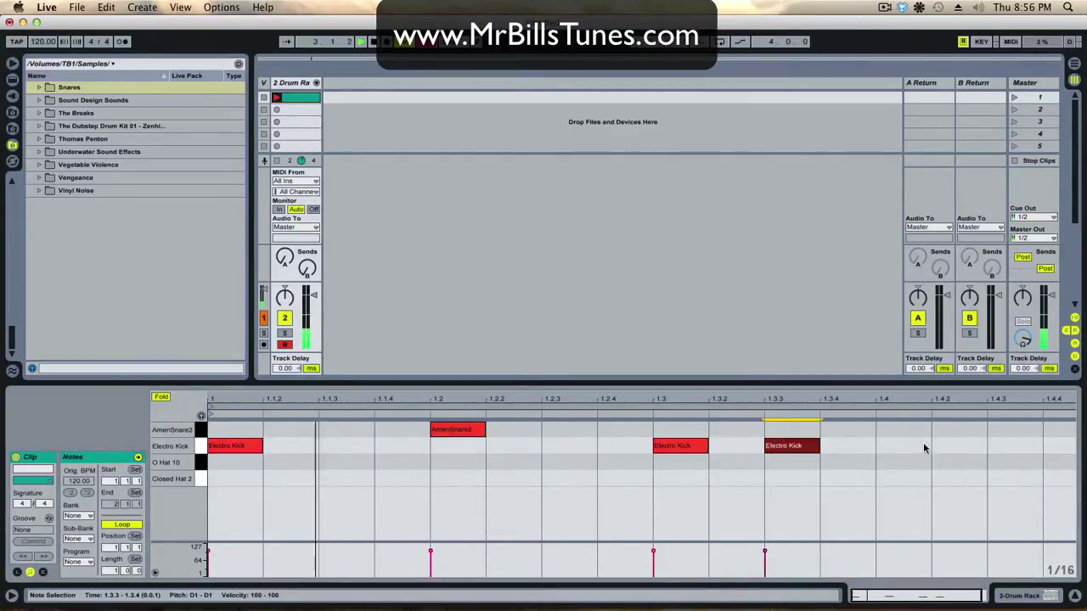
double_click(916, 429)
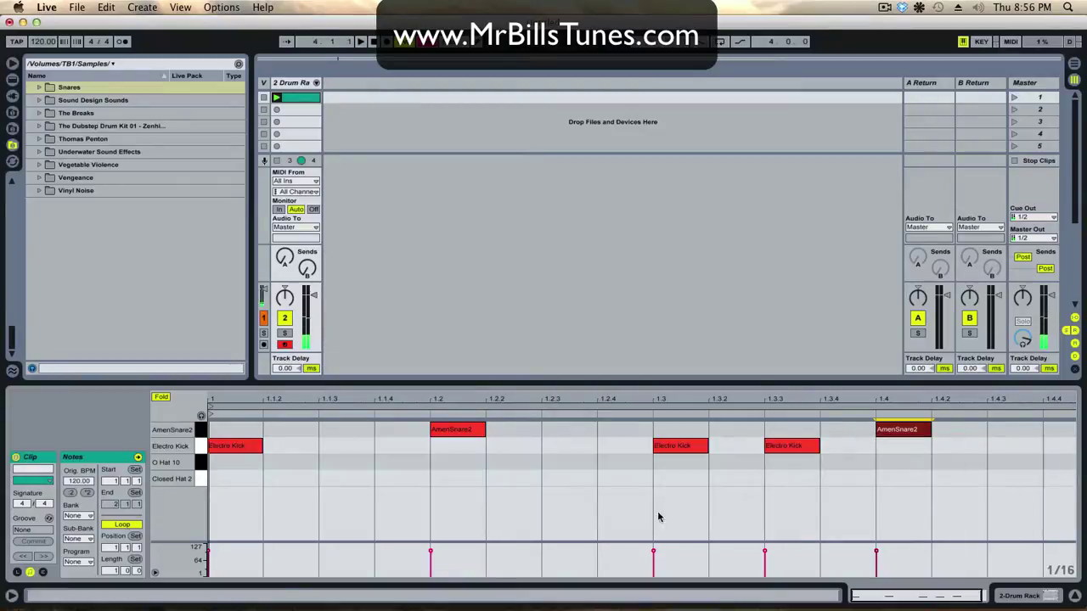
Step: Add eighth-note Closed Hat 2 notes in the first half and duplicate them into the second half
double_click(235, 479)
double_click(346, 479)
double_click(459, 478)
double_click(554, 478)
drag(637, 473, 123, 484)
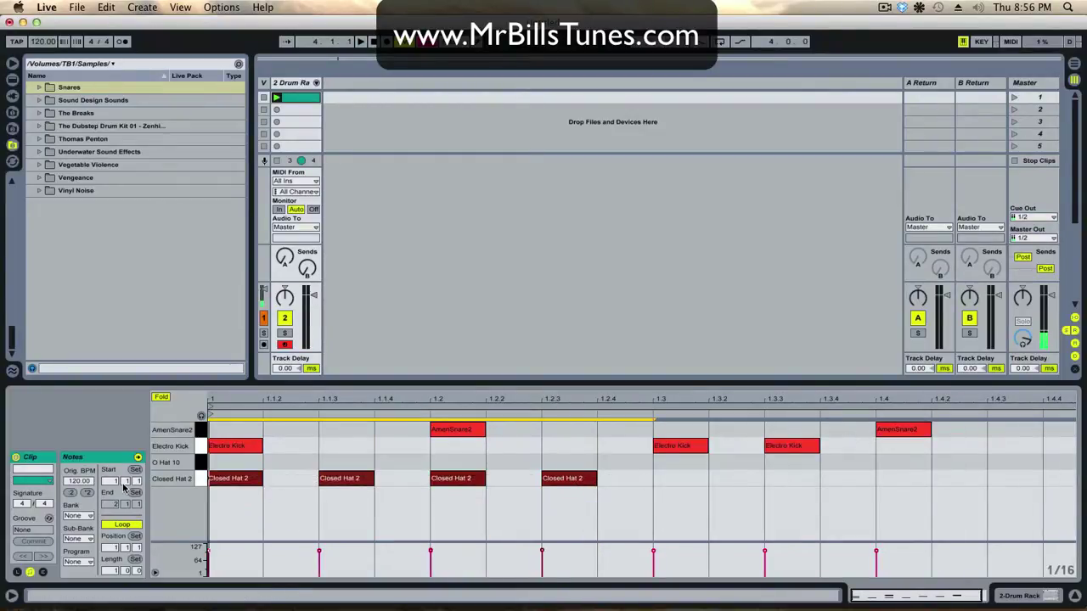
key(super+d)
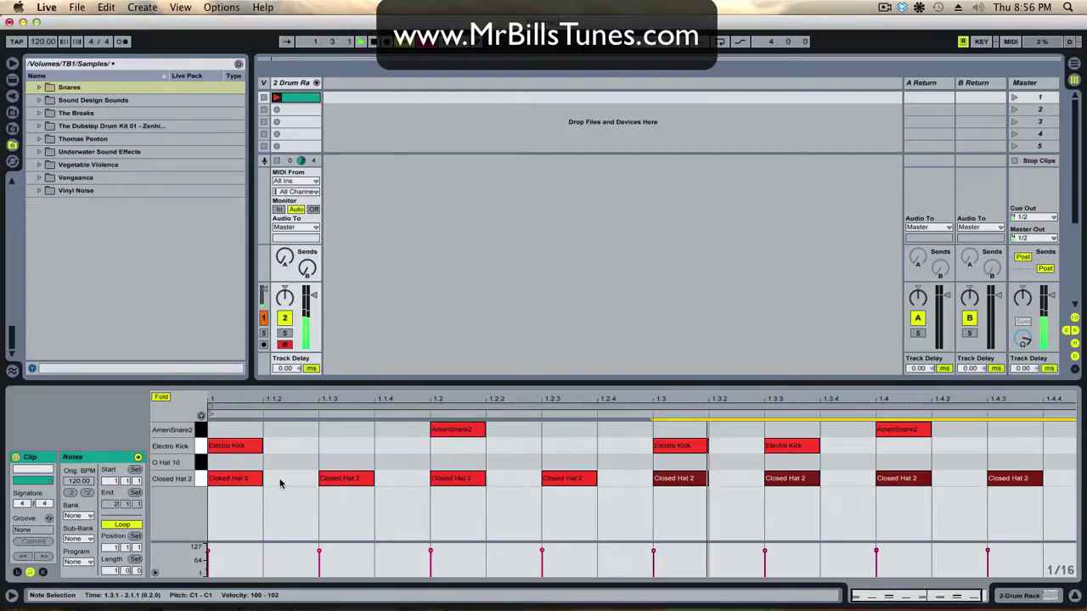
click(355, 469)
Step: Add offbeat O Hat 10 notes at 1.1.3, 1.2.3, 1.3.3 and 1.4.3, plus a Closed Hat 2 at 1.1.2
double_click(349, 462)
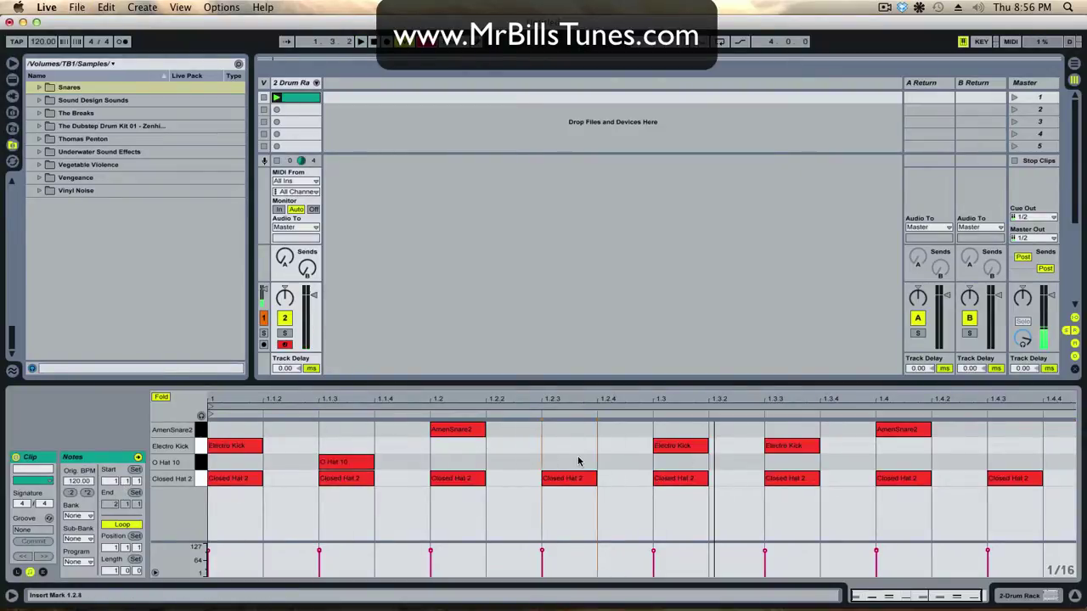
double_click(570, 462)
double_click(805, 464)
key(space)
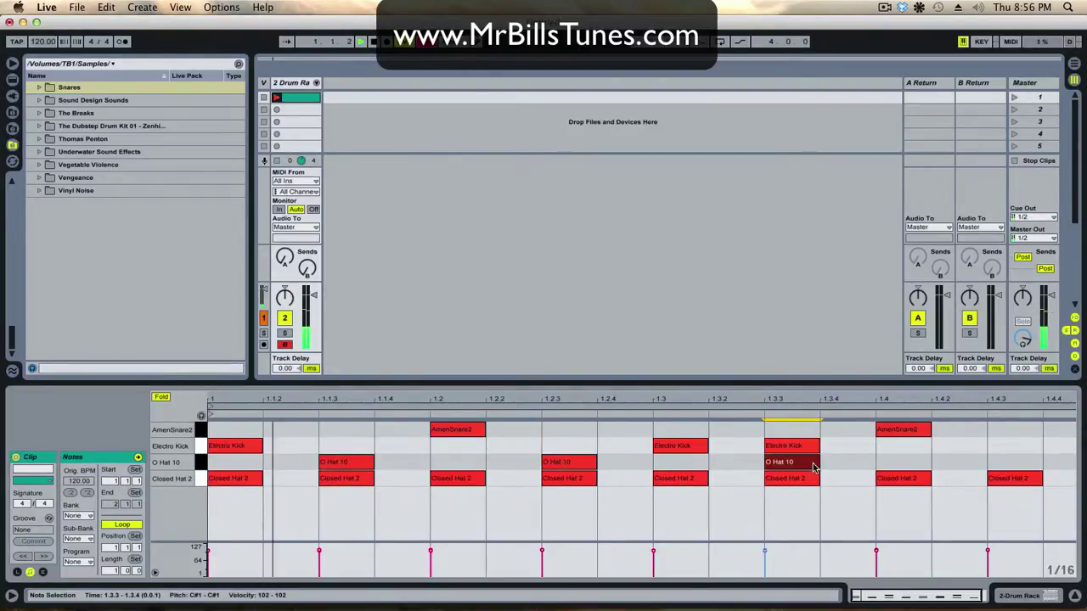
double_click(1003, 463)
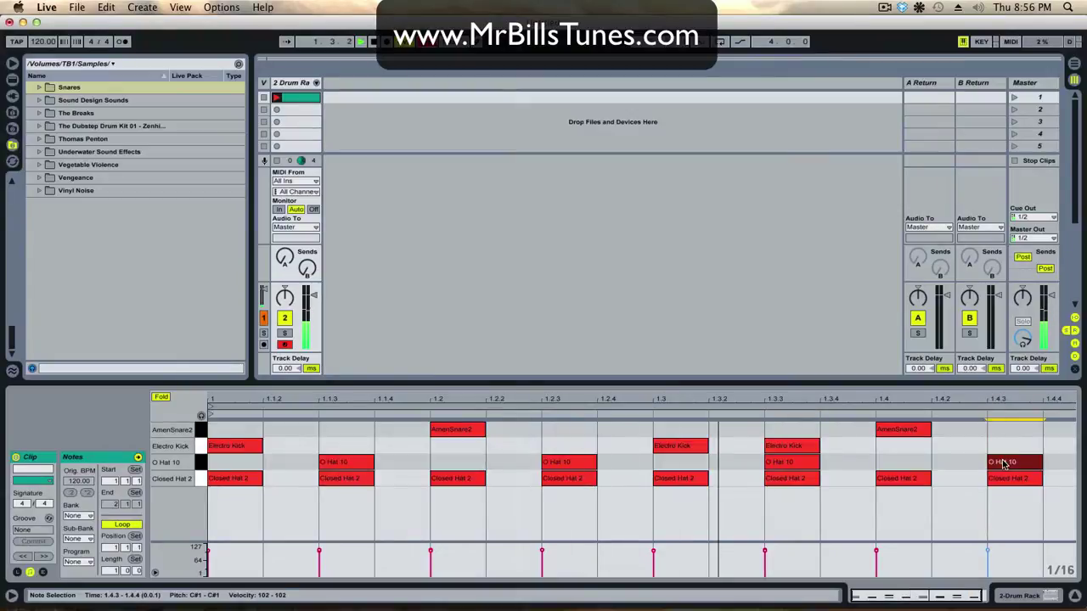
click(798, 481)
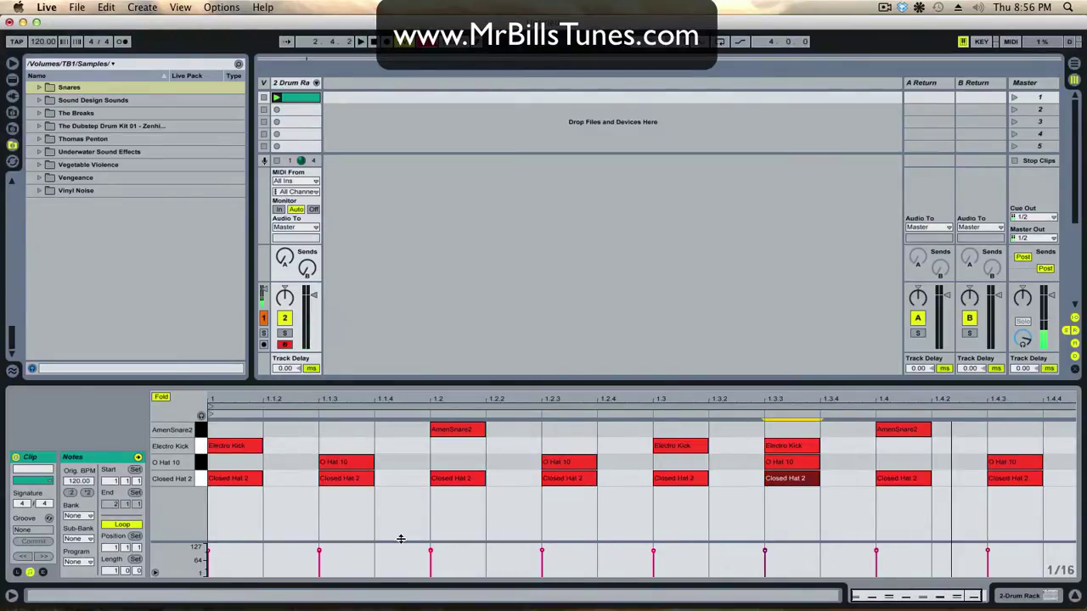
double_click(287, 478)
Step: Duplicate the Closed Hat 2 notes into sixteenths across the bar, then return to the Drum Rack pads
click(245, 479)
shift+click(281, 479)
key(super+d)
key(super+d)
key(super+d)
key(super+d)
key(super+d)
key(super+d)
key(super+shift+s)
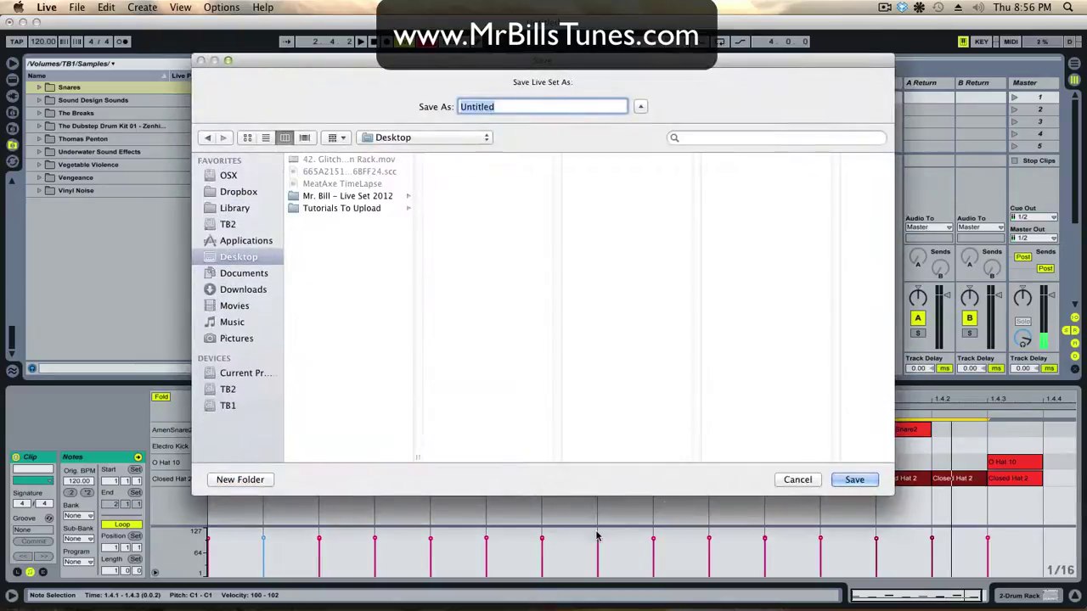
click(802, 485)
key(super+d)
key(space)
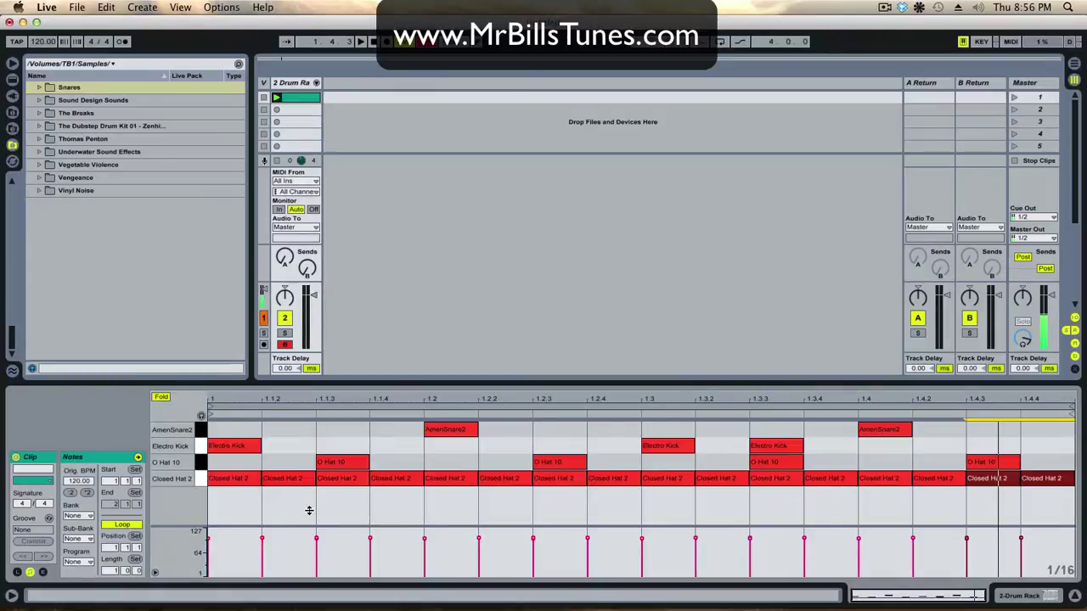
click(236, 450)
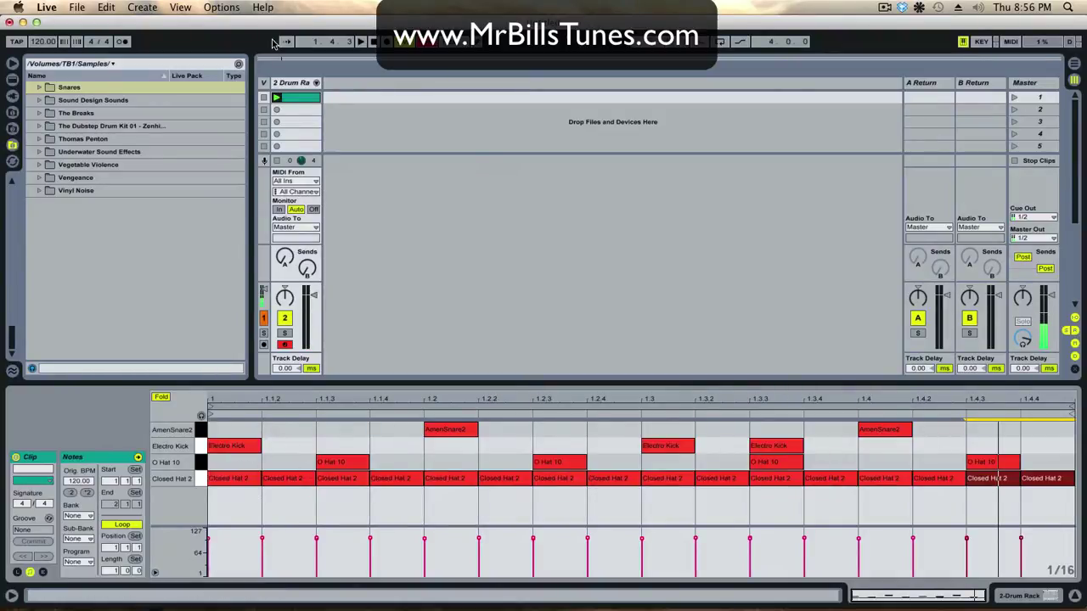
click(295, 85)
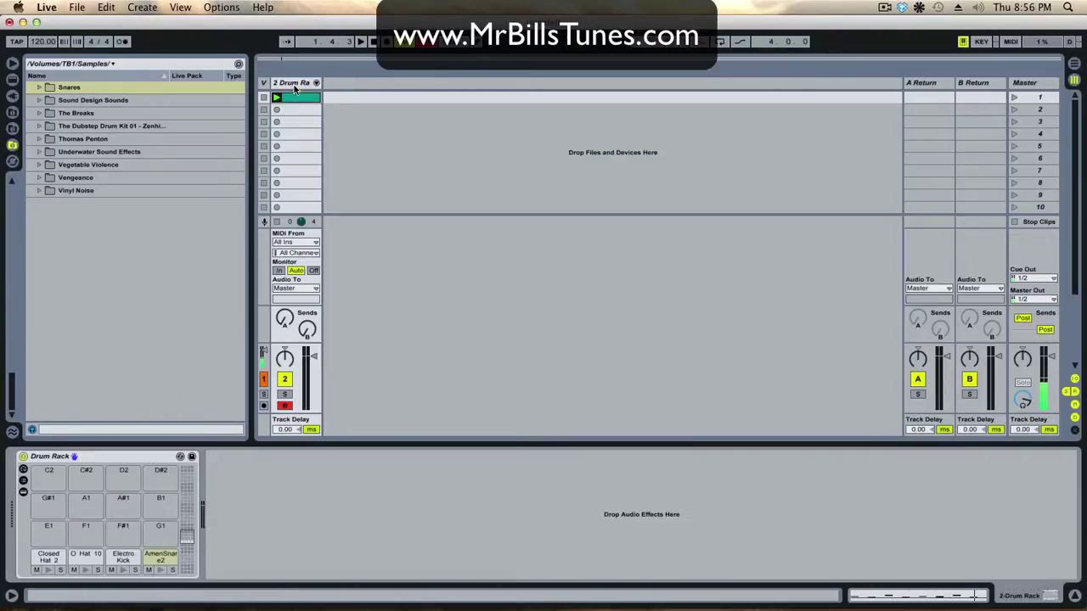
Step: Show the AmenSnare2 pad's Simpler, then the Electro Kick pad's sample settings
click(161, 557)
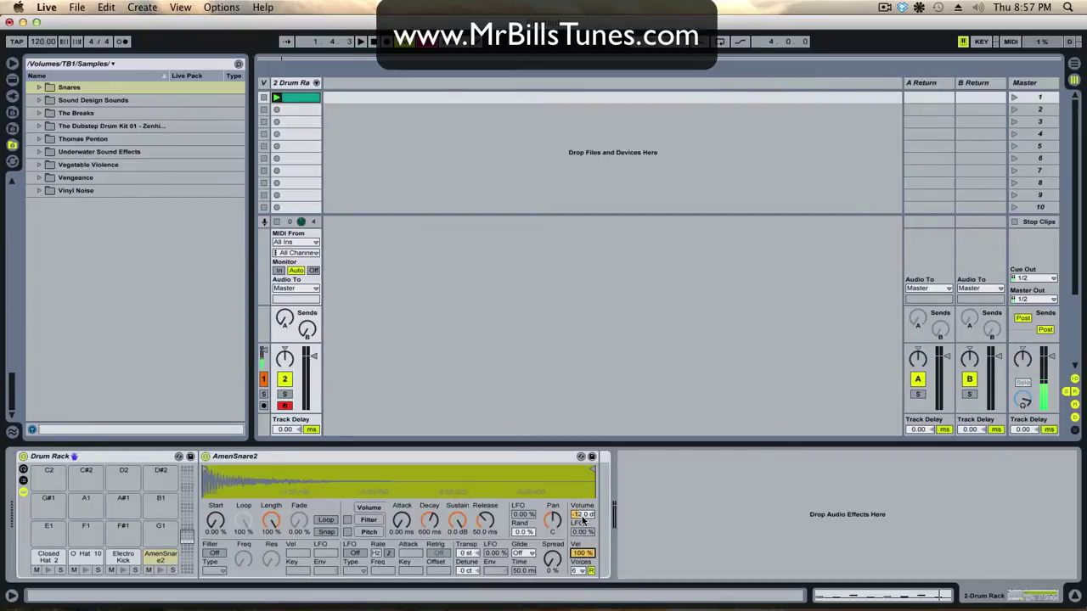
key(s)
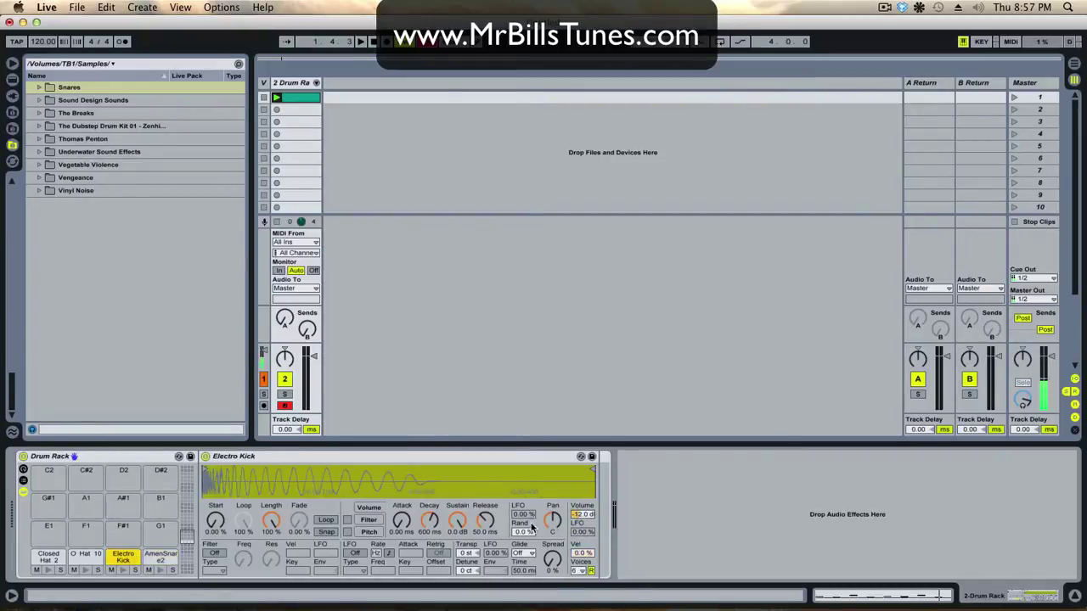
Step: Lower Electro Kick's Simpler volume to -36.0 dB, briefly checking the O Hat 10 pad
drag(584, 515, 584, 548)
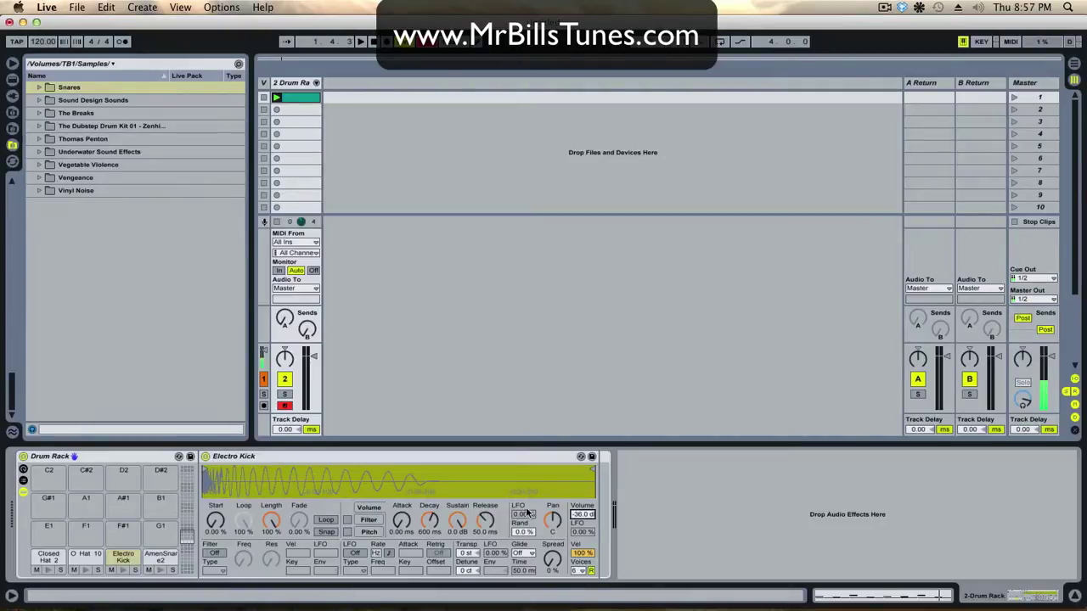
click(88, 555)
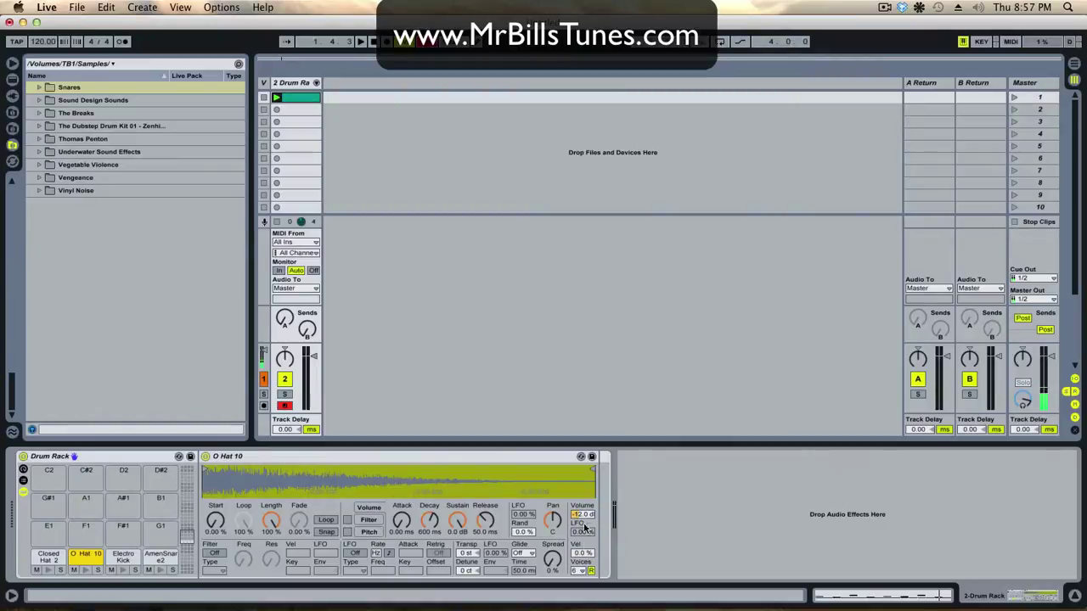
click(123, 557)
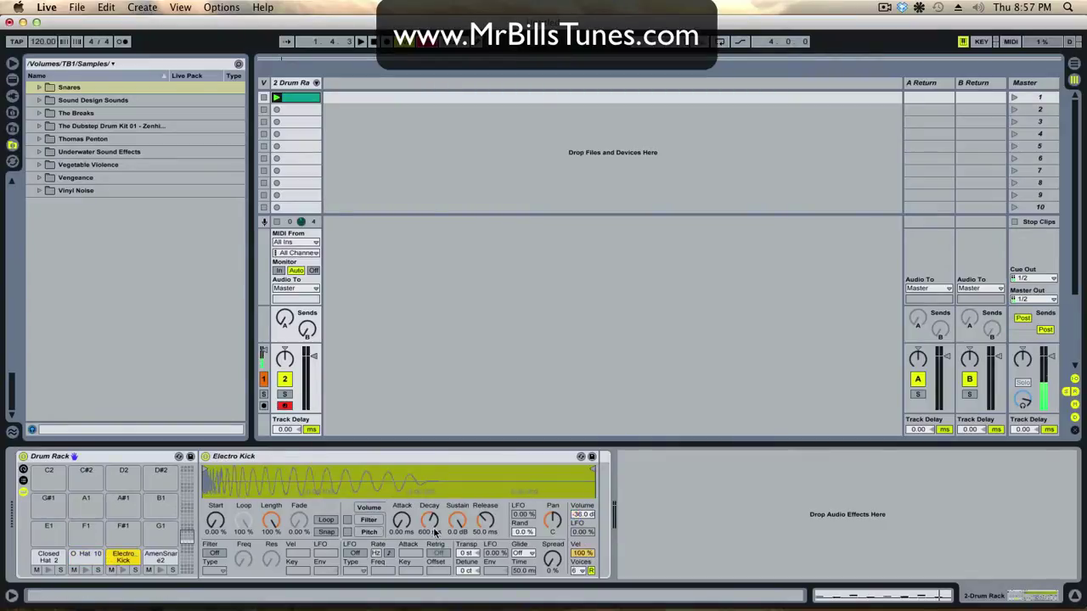
Step: Copy Electro Kick's velocity setting to the sibling pads and check it on O Hat 10 and Closed Hat 2
right_click(583, 558)
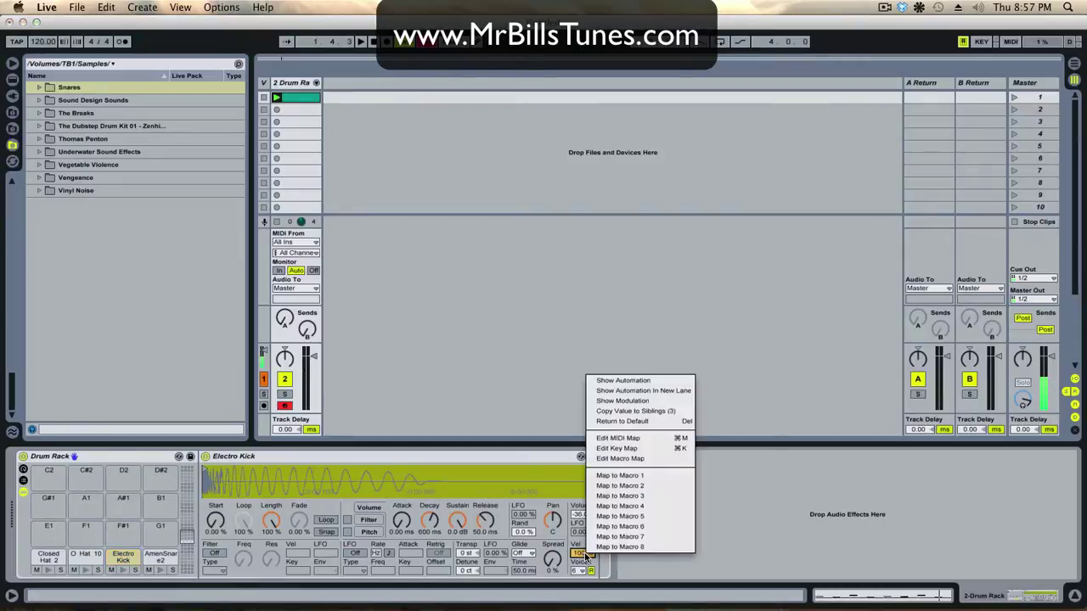
click(654, 417)
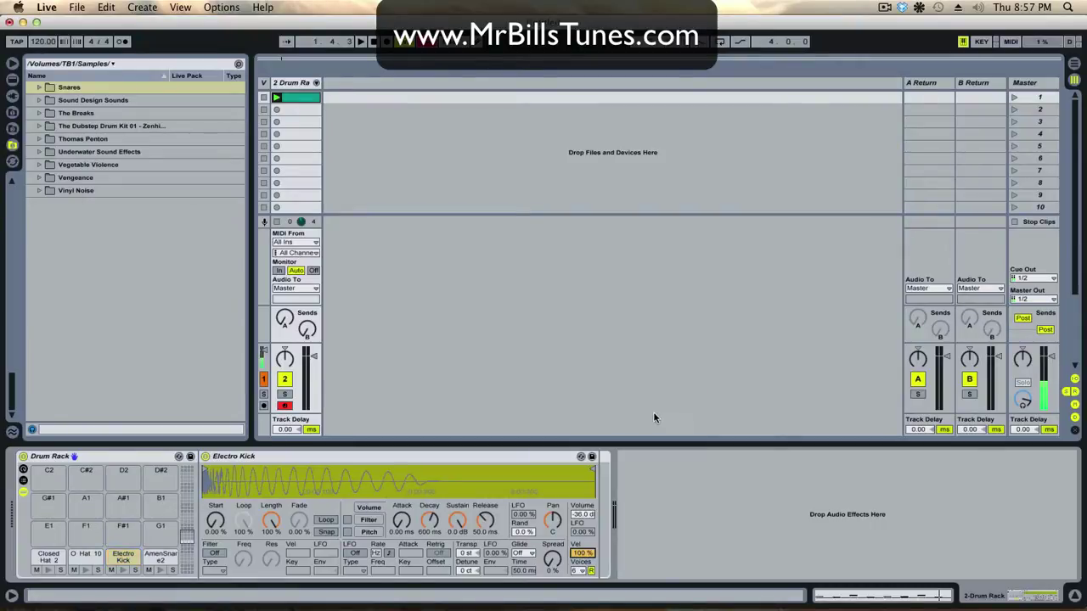
click(86, 556)
click(49, 557)
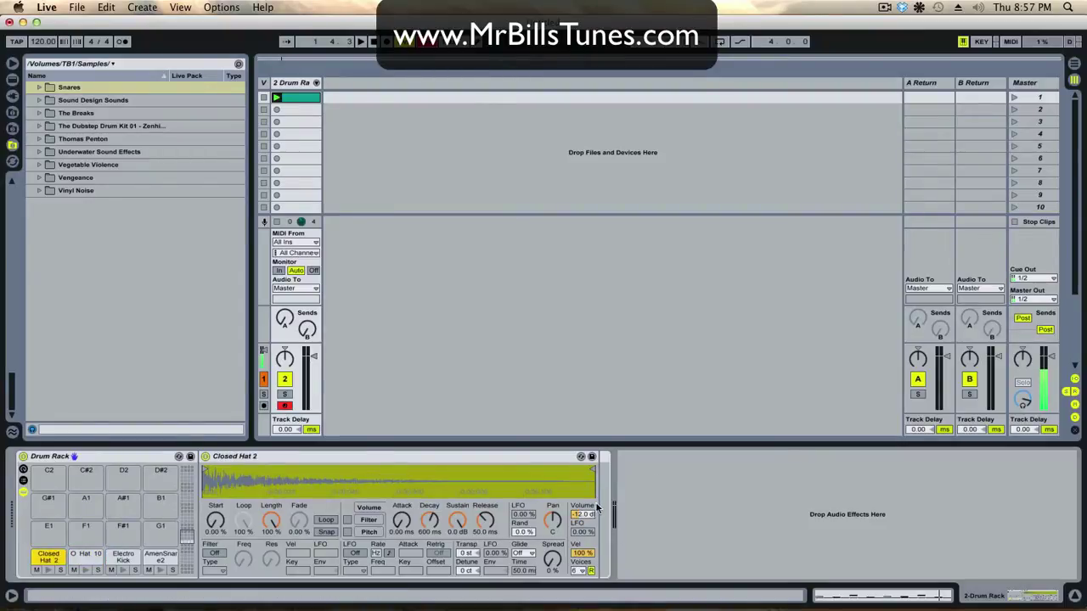
click(87, 557)
click(123, 558)
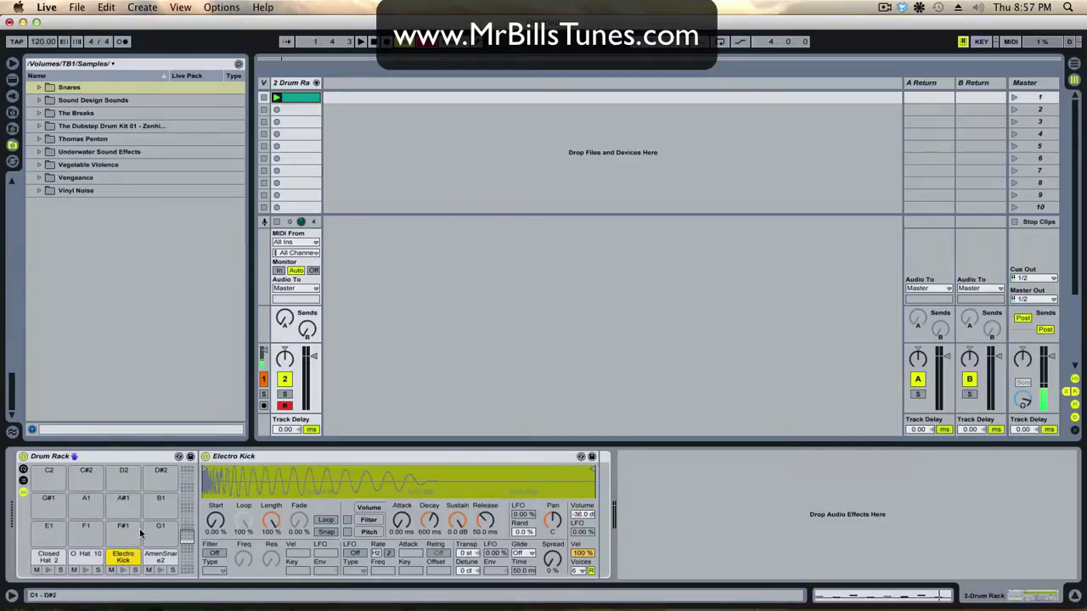
Step: Copy Electro Kick's -36.0 dB volume to the sibling pads and verify it on the hat pads
right_click(580, 517)
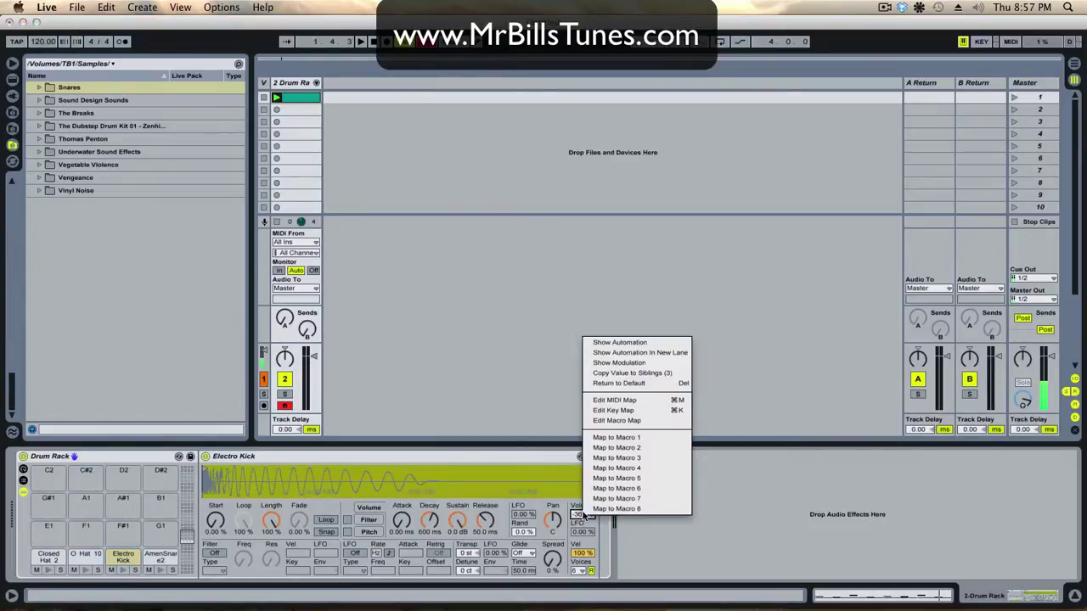
click(621, 378)
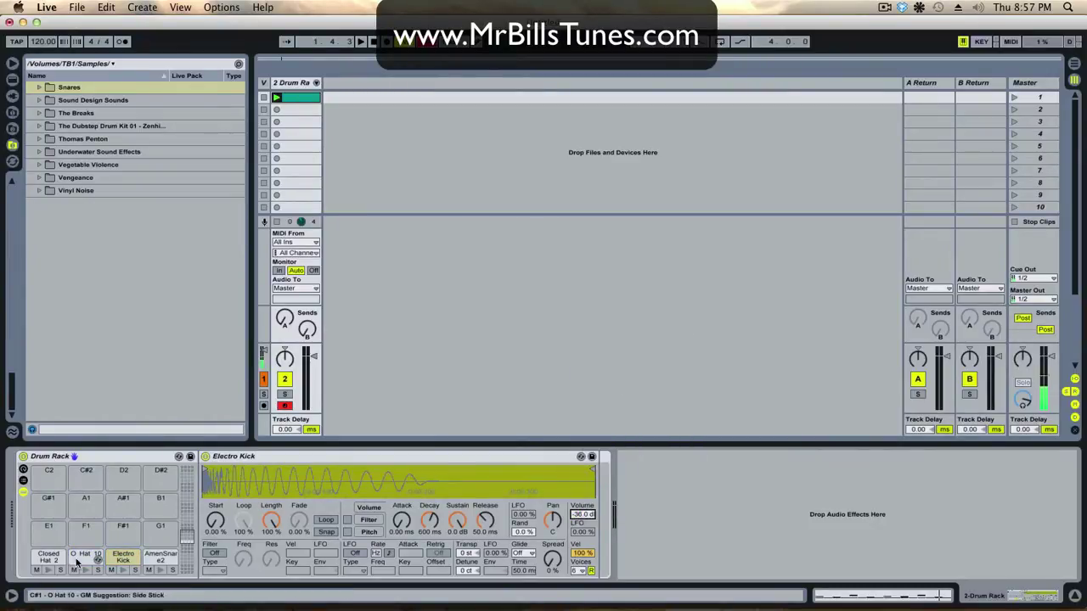
click(80, 561)
click(45, 557)
click(85, 557)
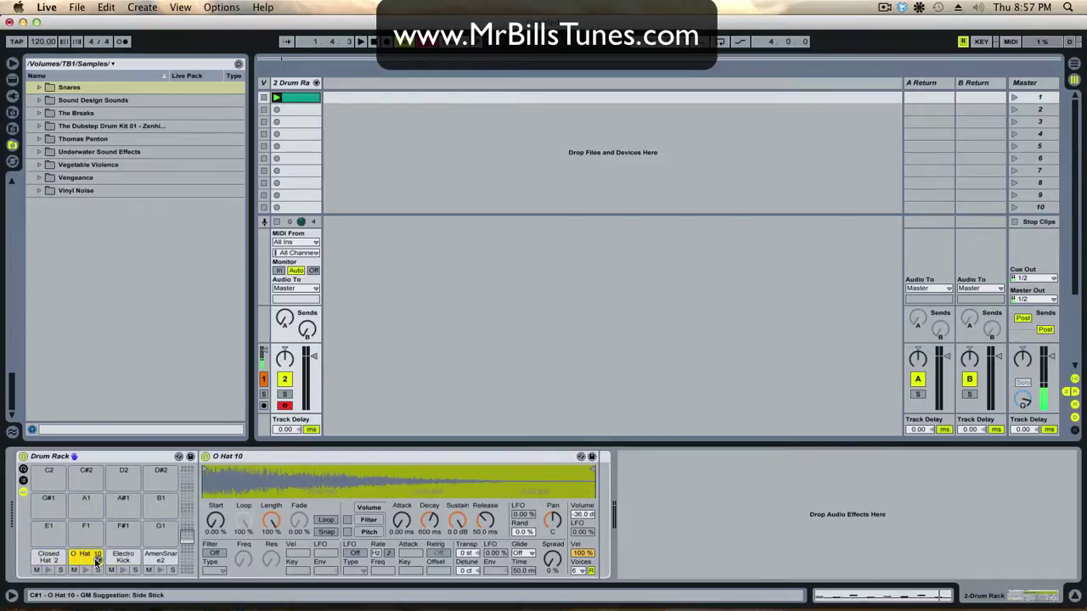
double_click(298, 99)
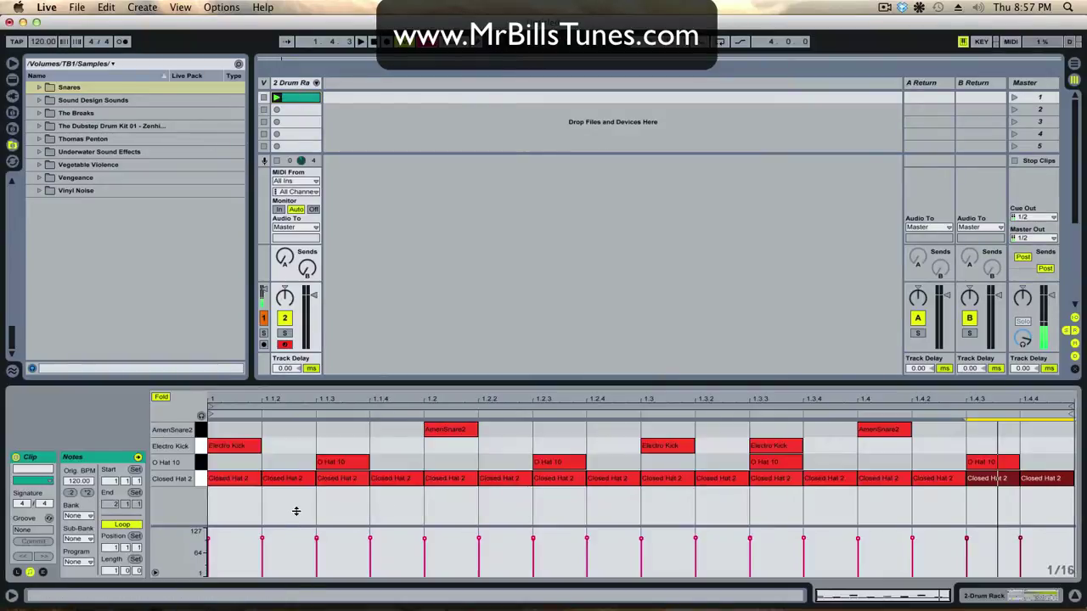
Step: Select all Closed Hat 2 notes and draw rising velocity ramps (9 to 110) across each of the four beats
click(252, 483)
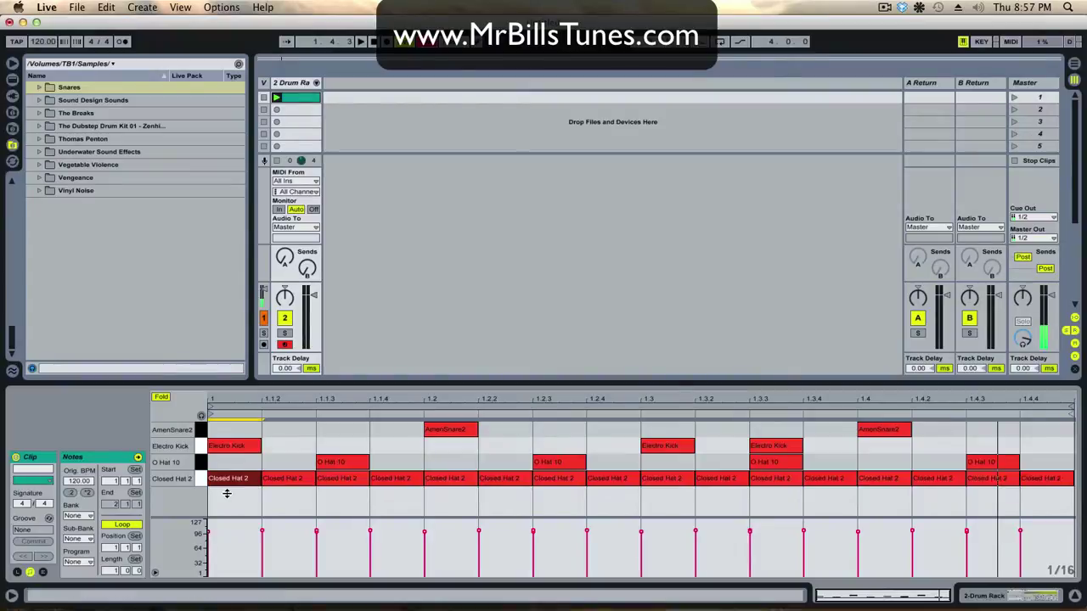
click(172, 478)
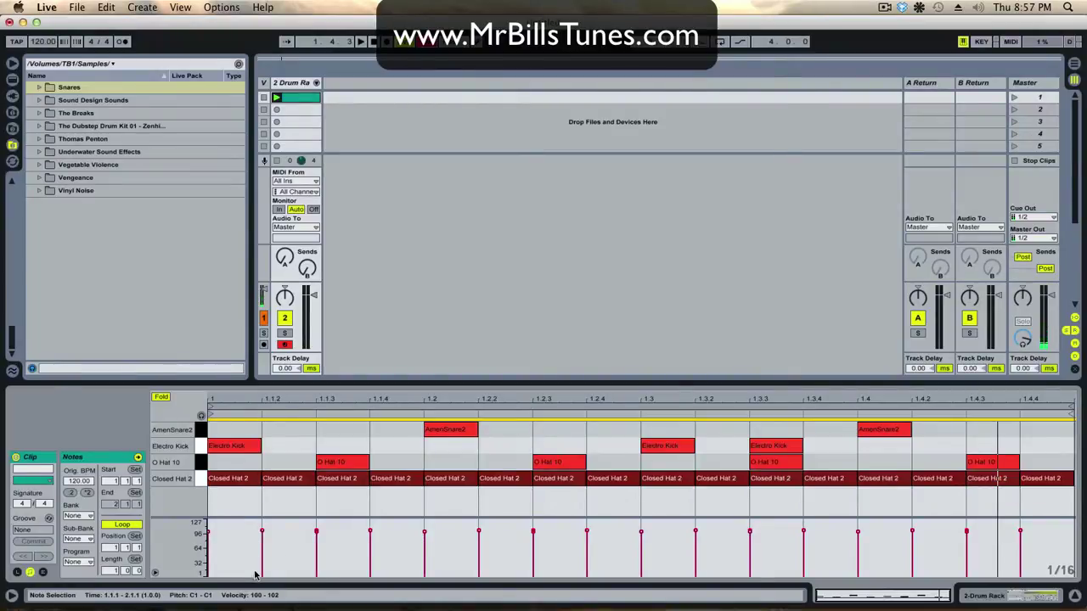
drag(262, 570, 369, 535)
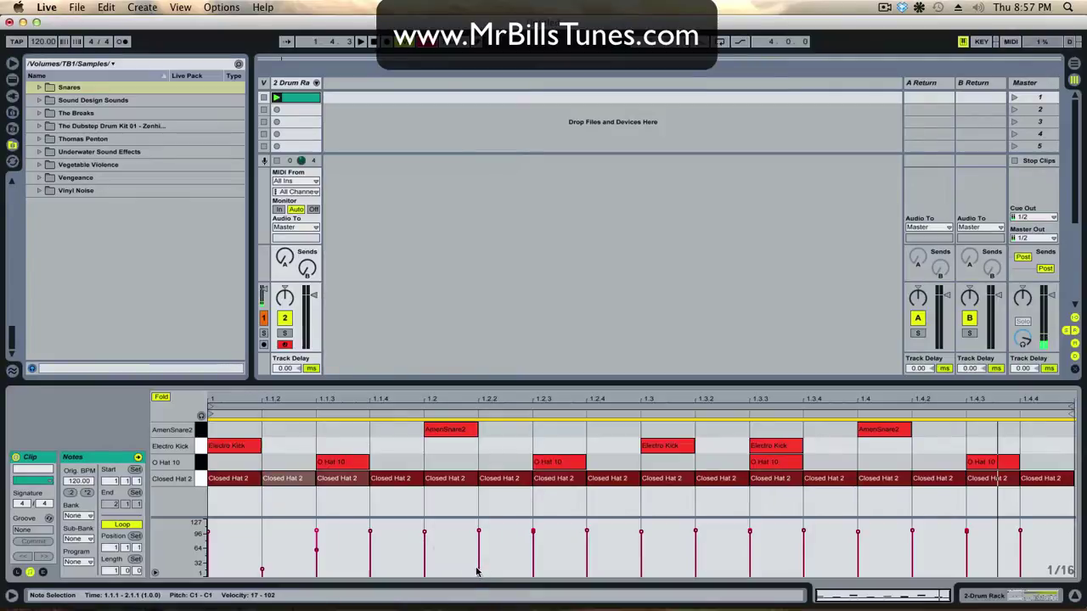
drag(479, 575, 609, 533)
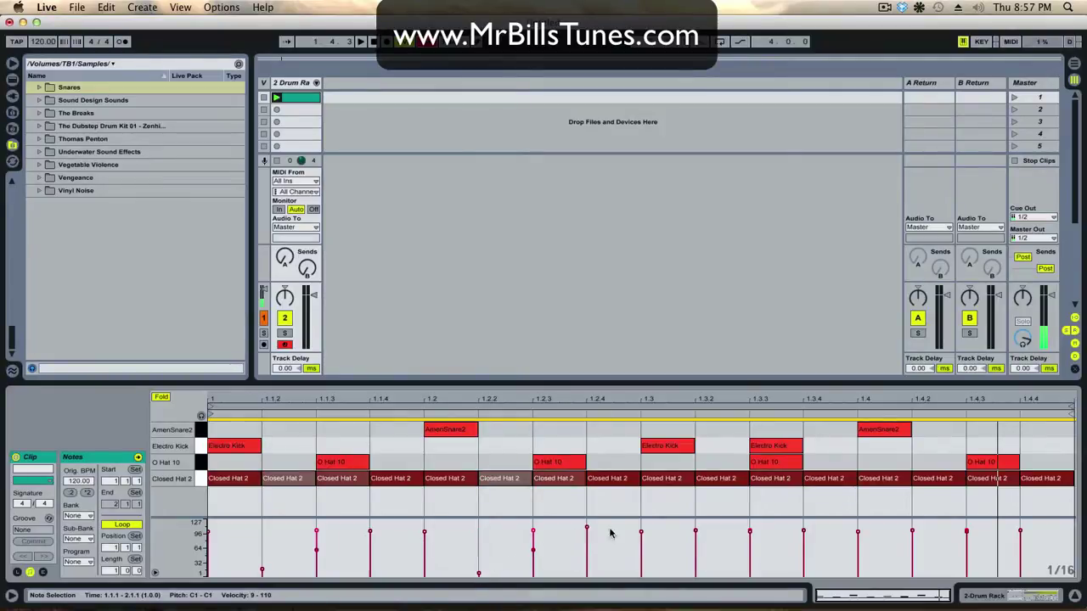
drag(711, 571, 809, 530)
drag(914, 575, 1017, 530)
key(space)
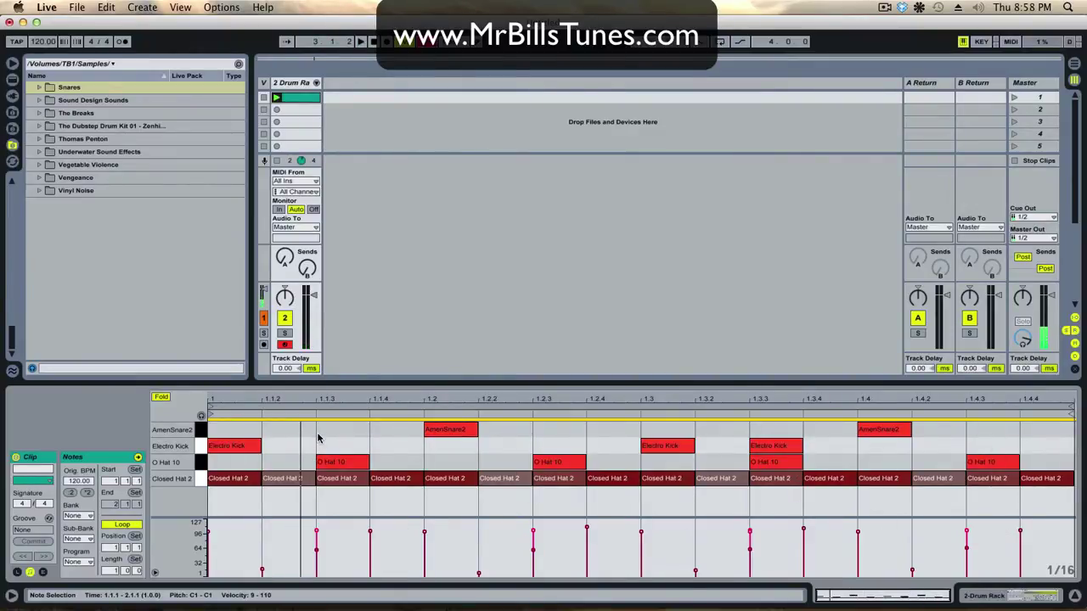
Step: Transpose the O Hat 10 sample up to +35 st and copy the value to the sibling pads
click(293, 84)
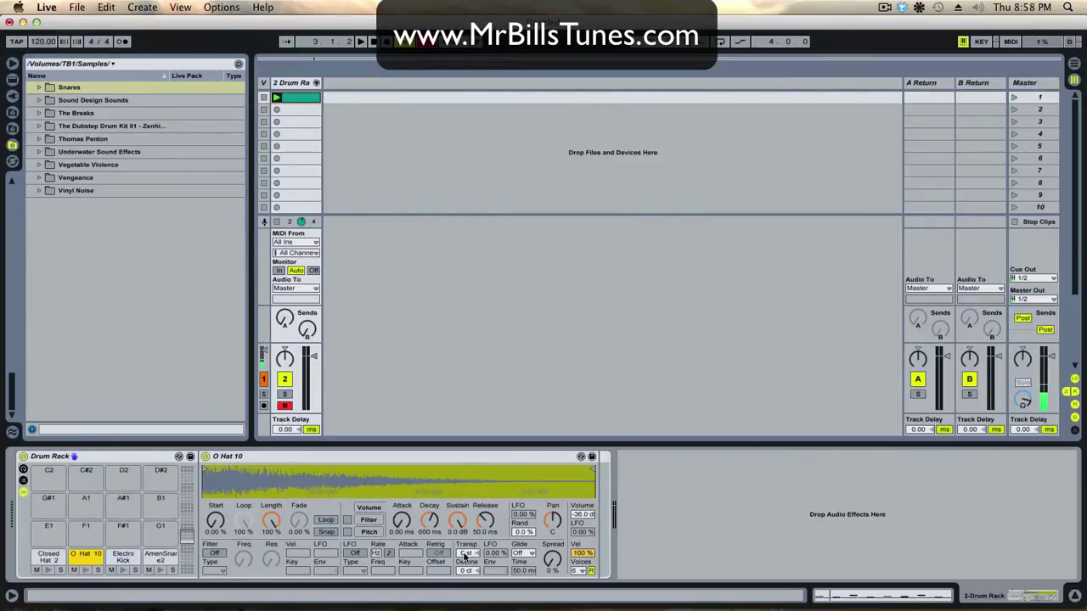
drag(465, 555, 464, 526)
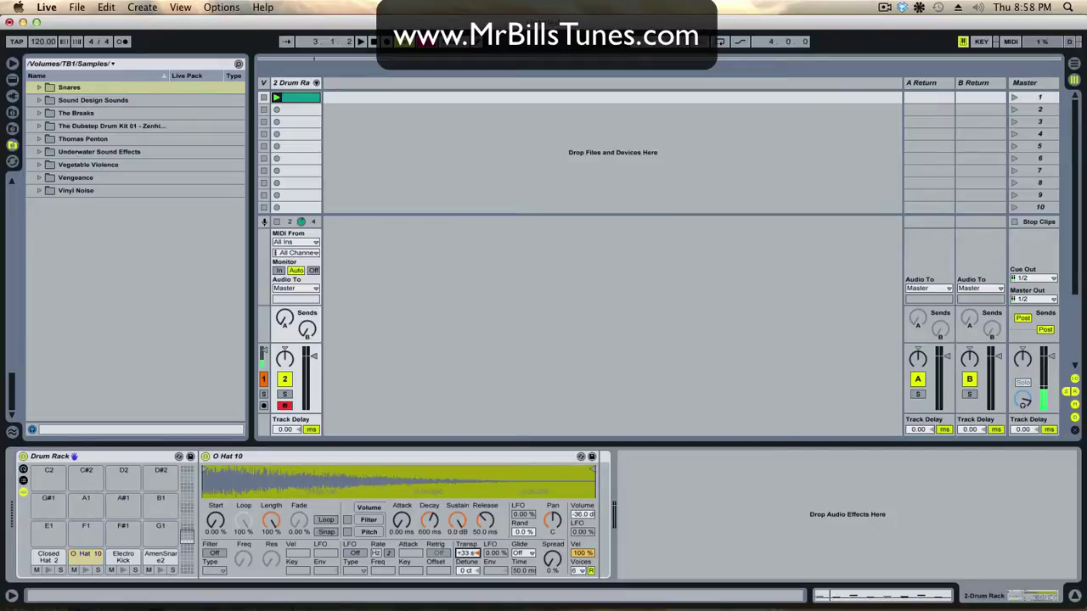
right_click(465, 556)
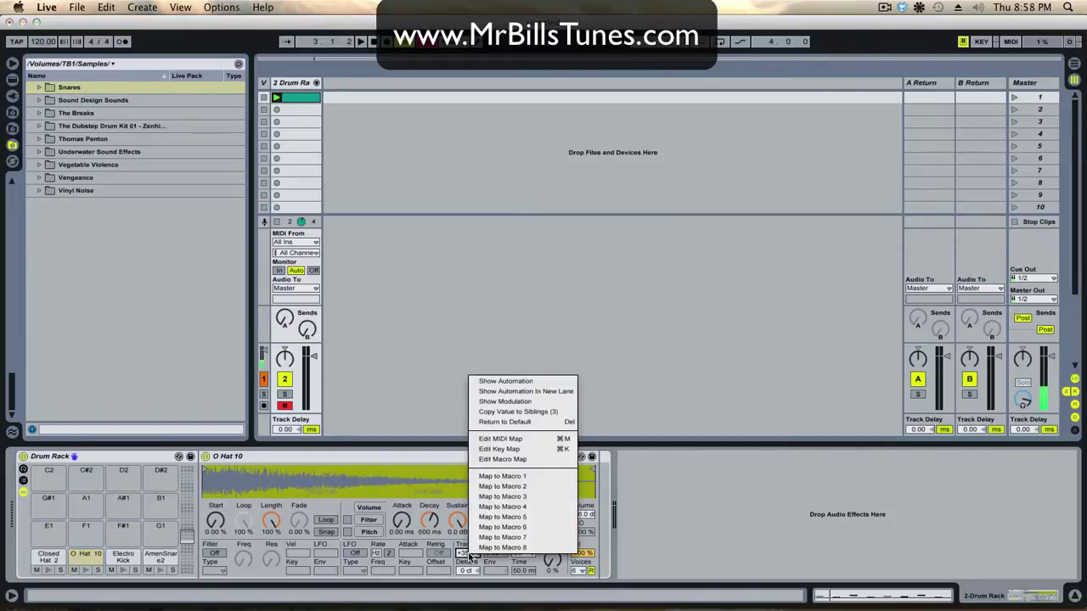
click(550, 418)
key(space)
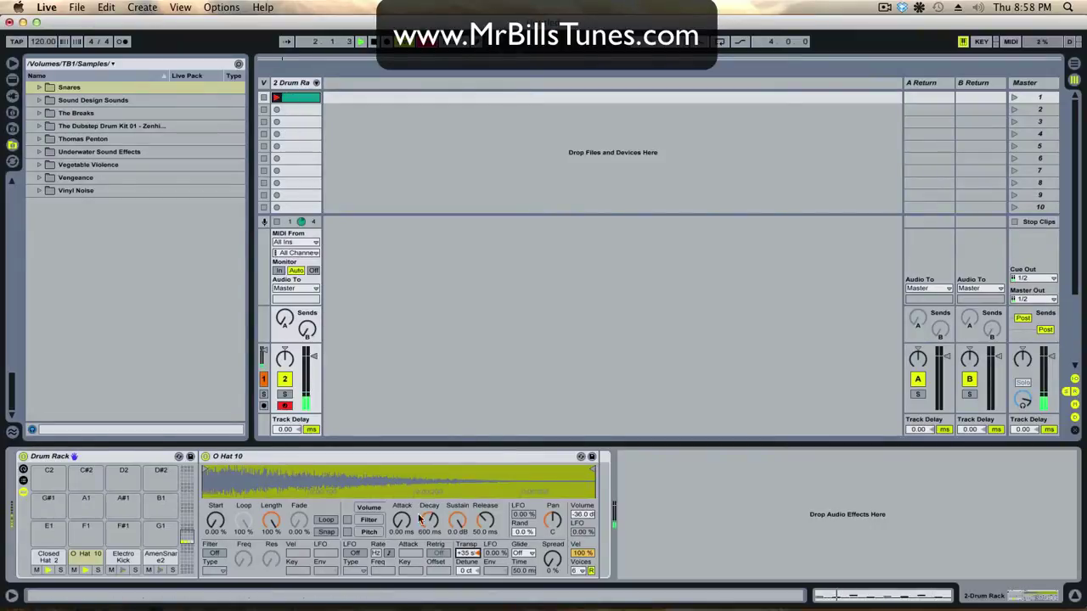
Step: Set O Hat 10's sustain to -inf dB and decay to 13.7 ms, copying both to the siblings
drag(459, 519, 459, 577)
right_click(458, 520)
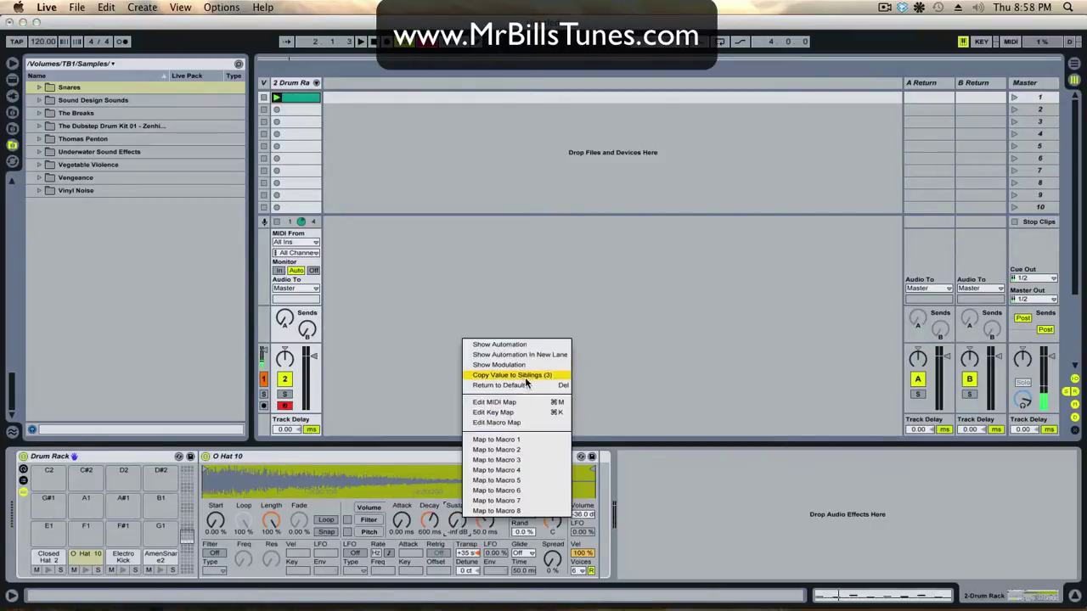
click(508, 374)
right_click(432, 523)
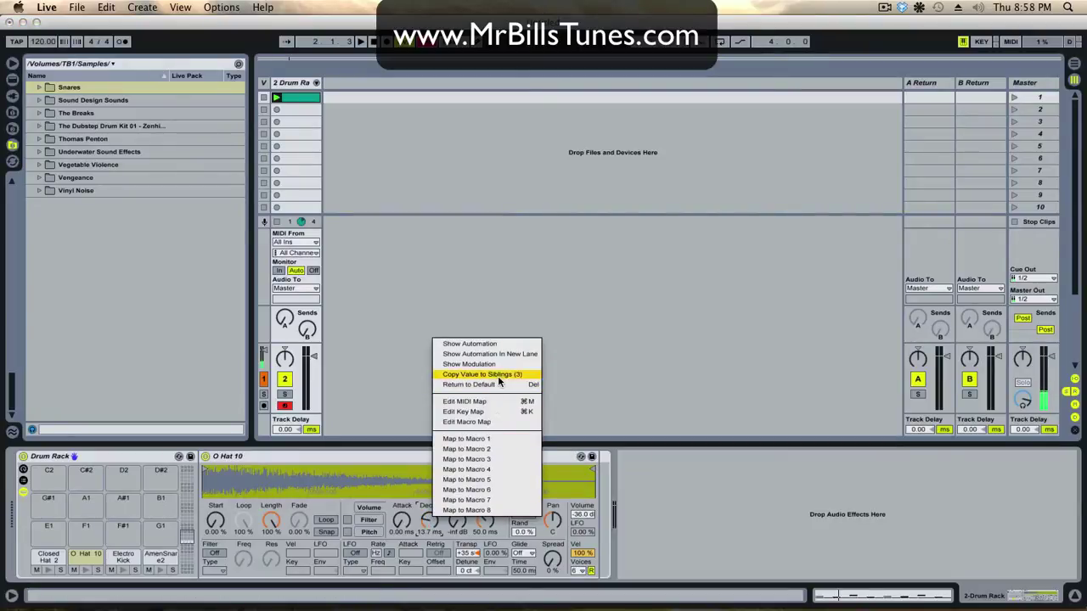
click(501, 376)
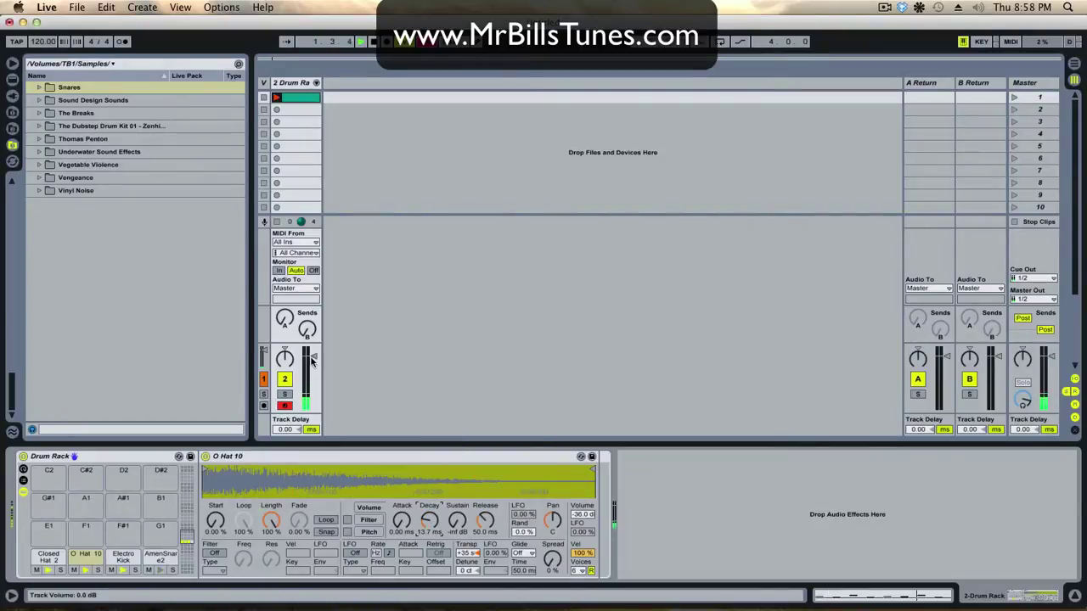
Step: Raise O Hat 10's volume to -27.0 dB and copy it to the sibling pads
drag(583, 516, 583, 513)
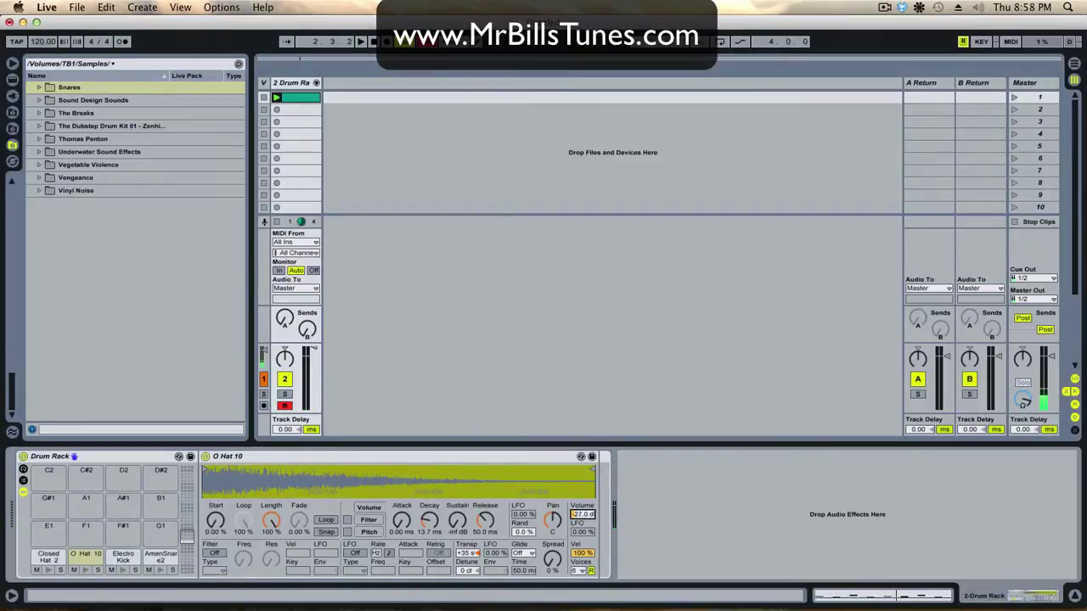
right_click(583, 515)
click(652, 373)
Step: Shorten O Hat 10's length to 6.35% and switch looping on, copying both to siblings
drag(272, 527, 271, 586)
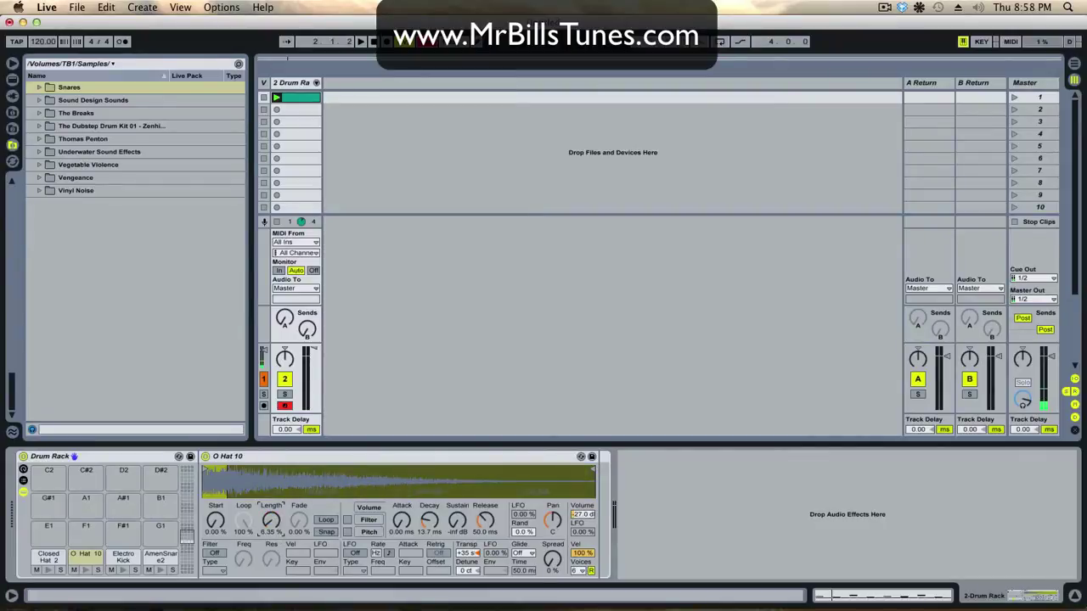
right_click(272, 526)
click(346, 383)
click(321, 519)
right_click(321, 519)
click(381, 391)
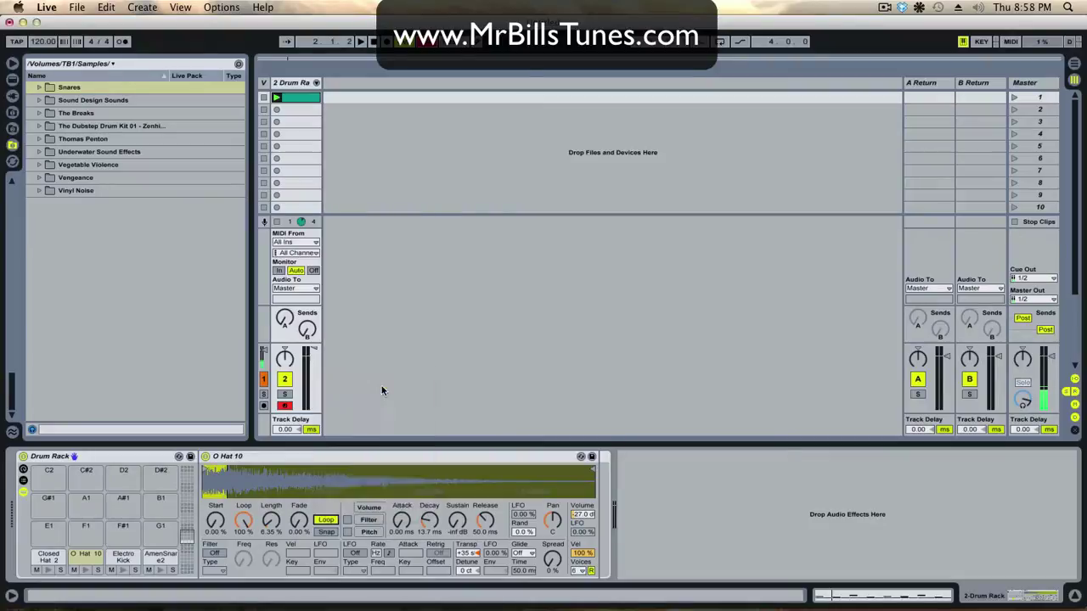
Step: Drop the Length knob to 0.00%, then share length, 94.4% loop and -9.8 dB sustain with sibling pads
mouse_move(260, 521)
mouse_down()
mouse_move(260, 543)
mouse_move(244, 527)
mouse_up()
right_click(270, 520)
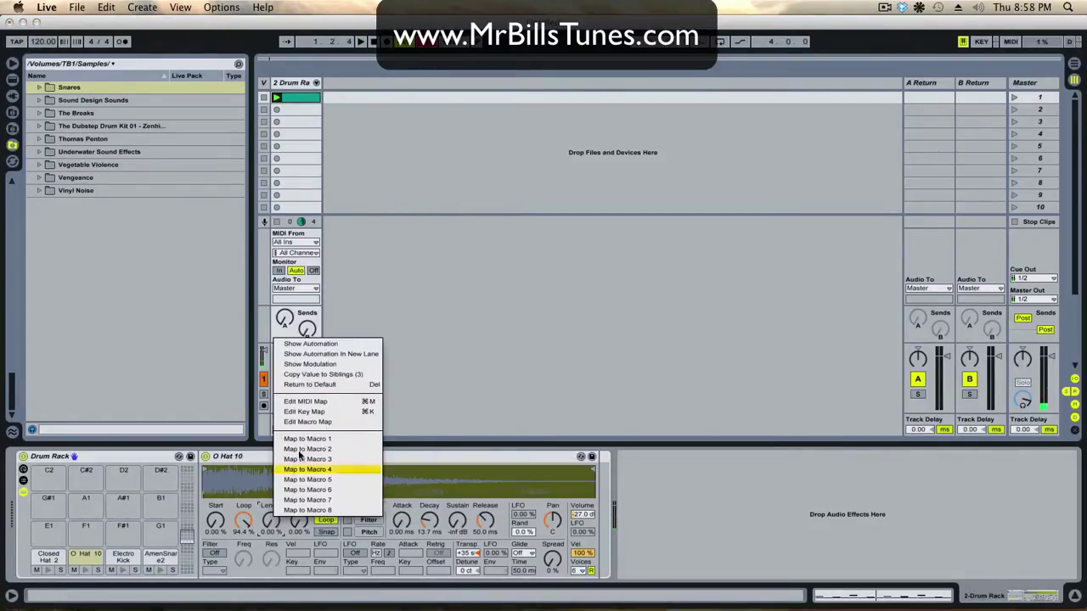
click(335, 381)
right_click(244, 520)
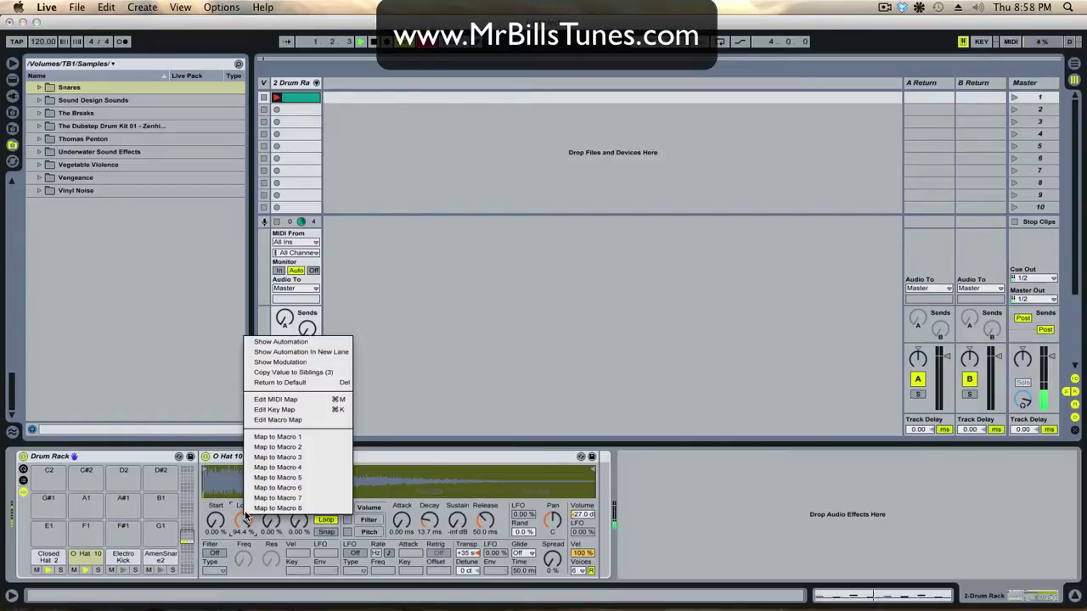
click(321, 376)
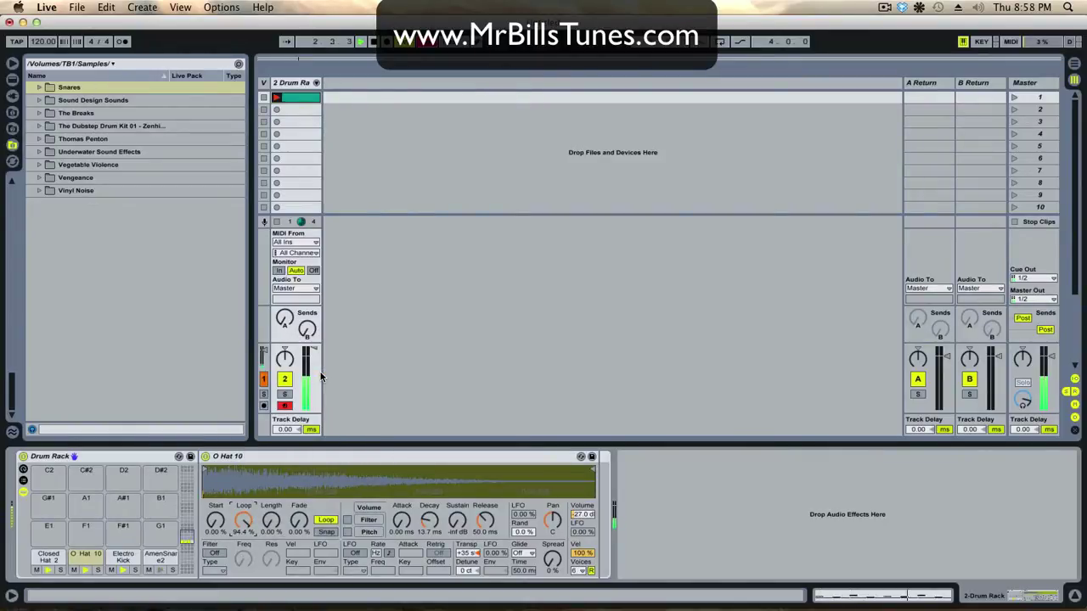
right_click(457, 516)
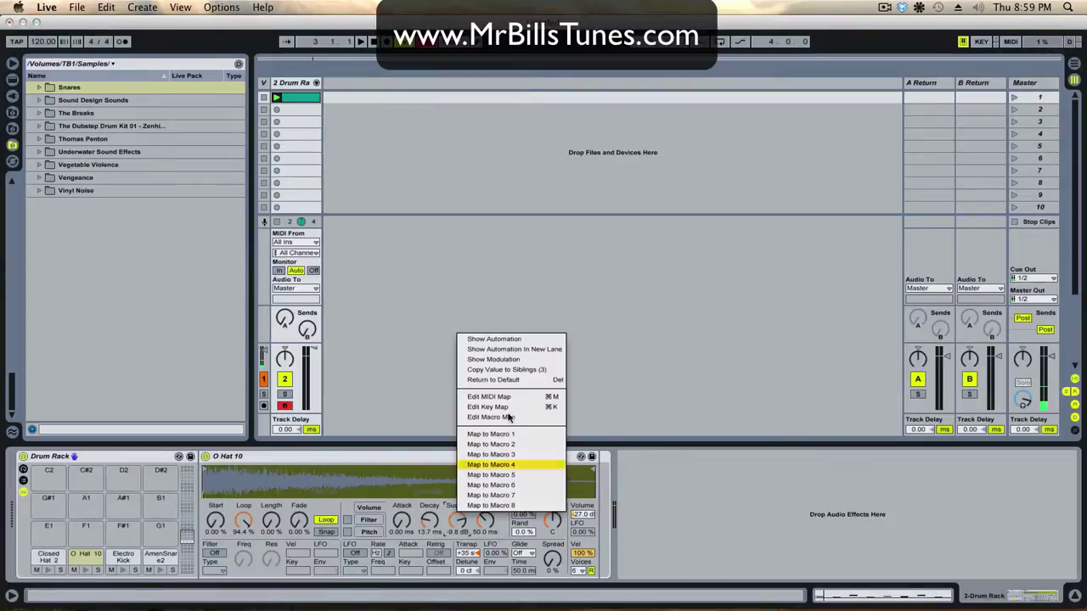
click(511, 370)
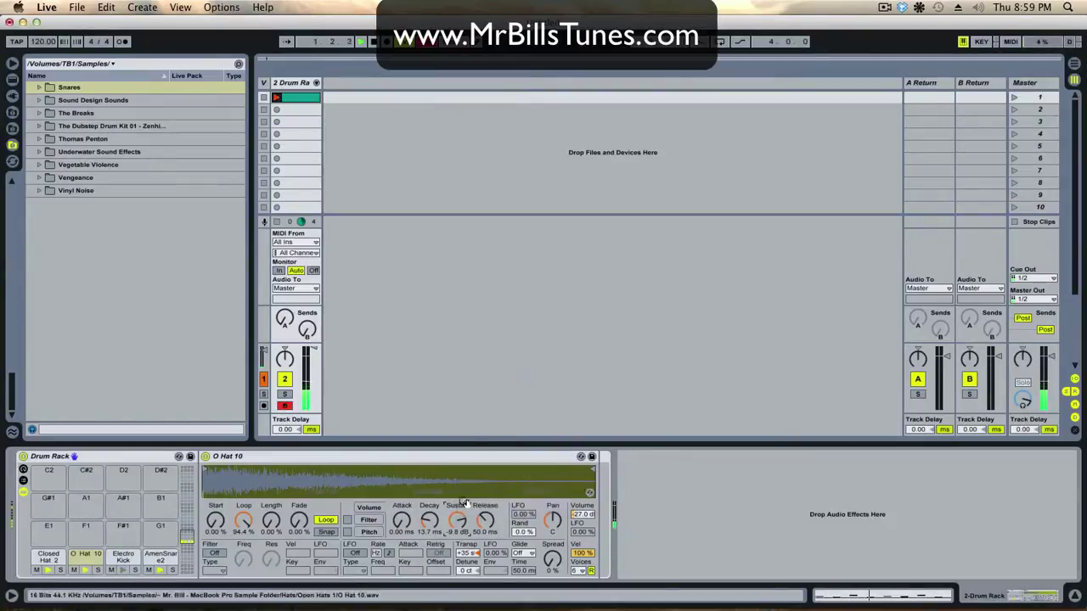